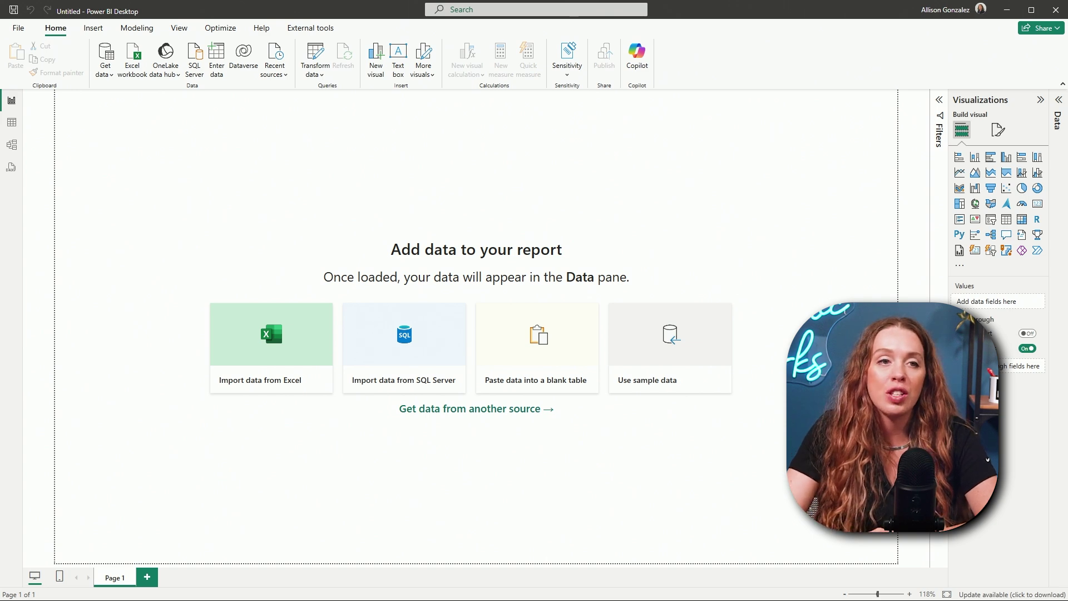
Move the Sales Data folder window over the Power BI report to view its three sales files
drag(0, 307, 495, 142)
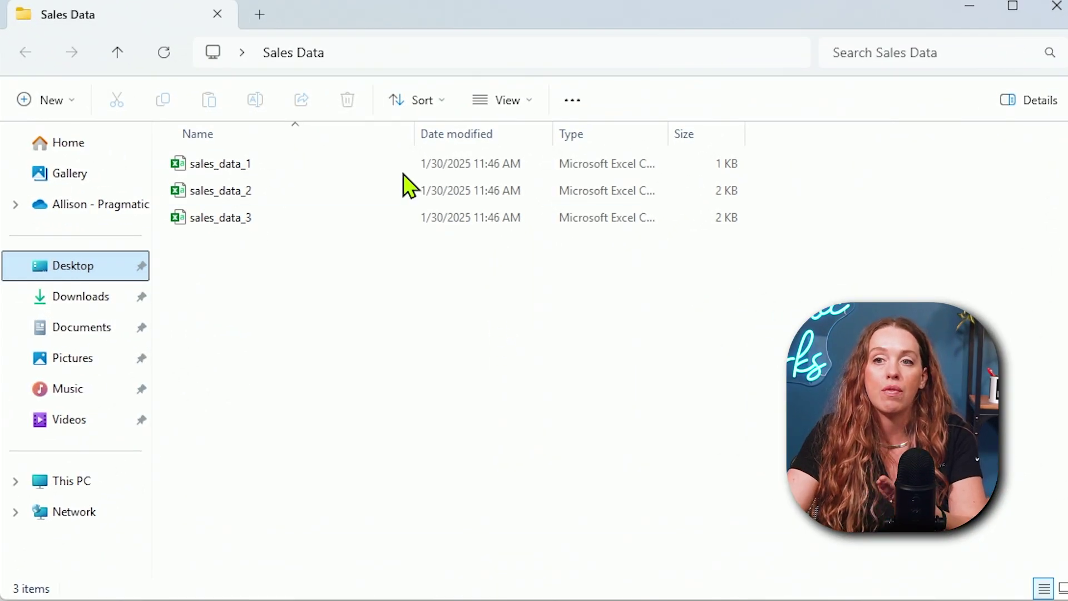
click(237, 165)
double_click(236, 165)
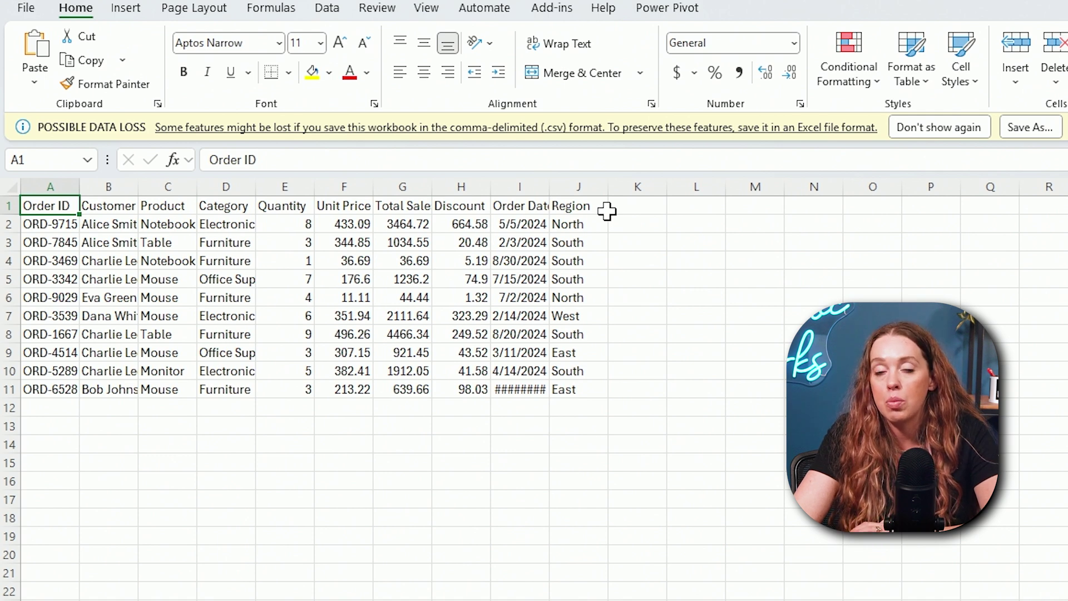
click(568, 206)
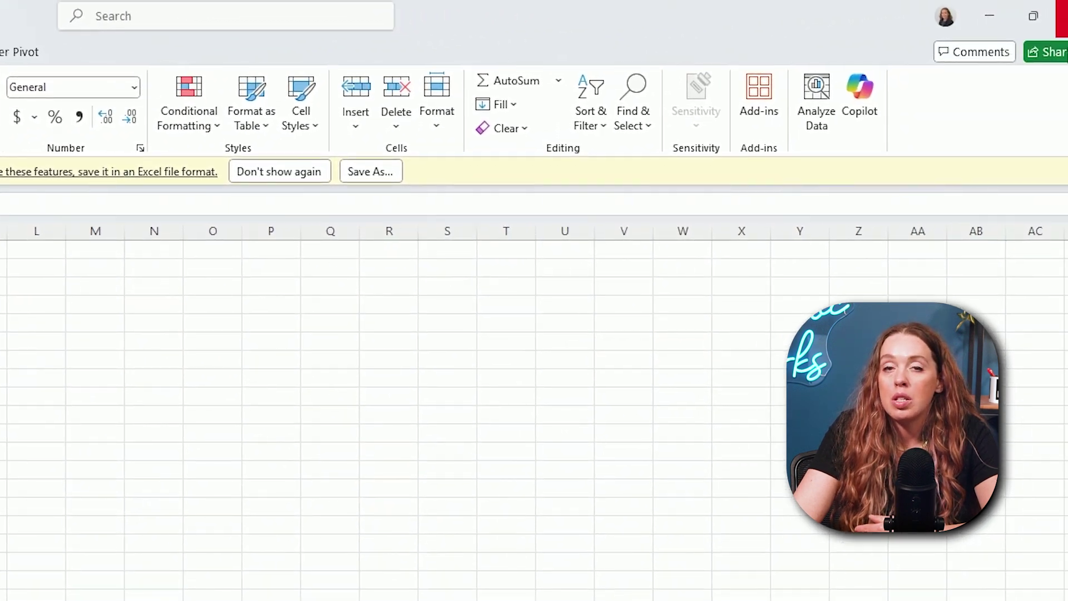
click(1055, 28)
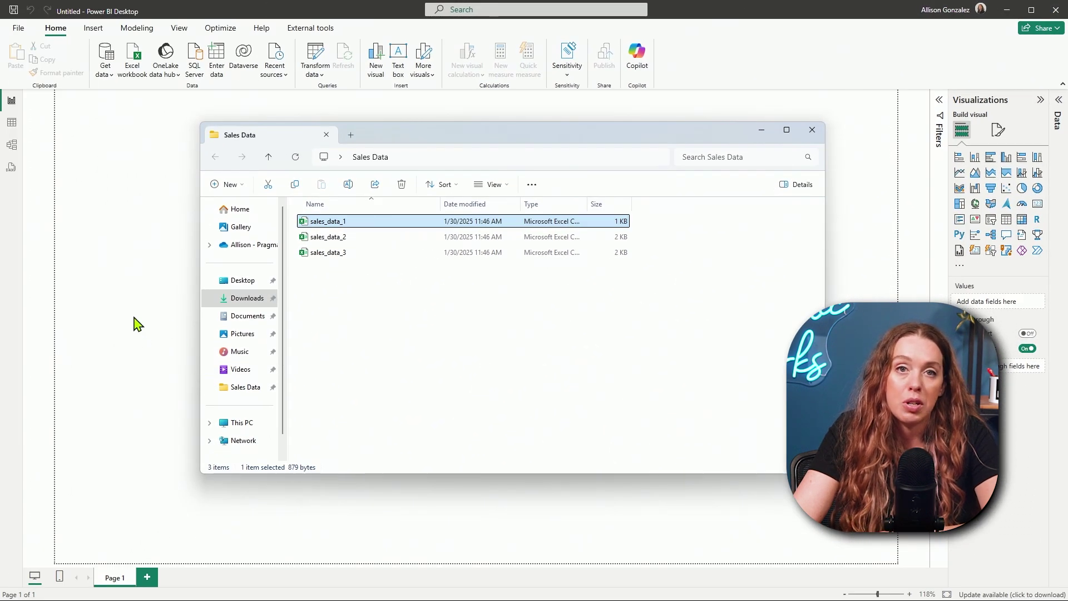
Return to the Power BI report and open the full Get Data catalogue via Get data > More...
click(131, 322)
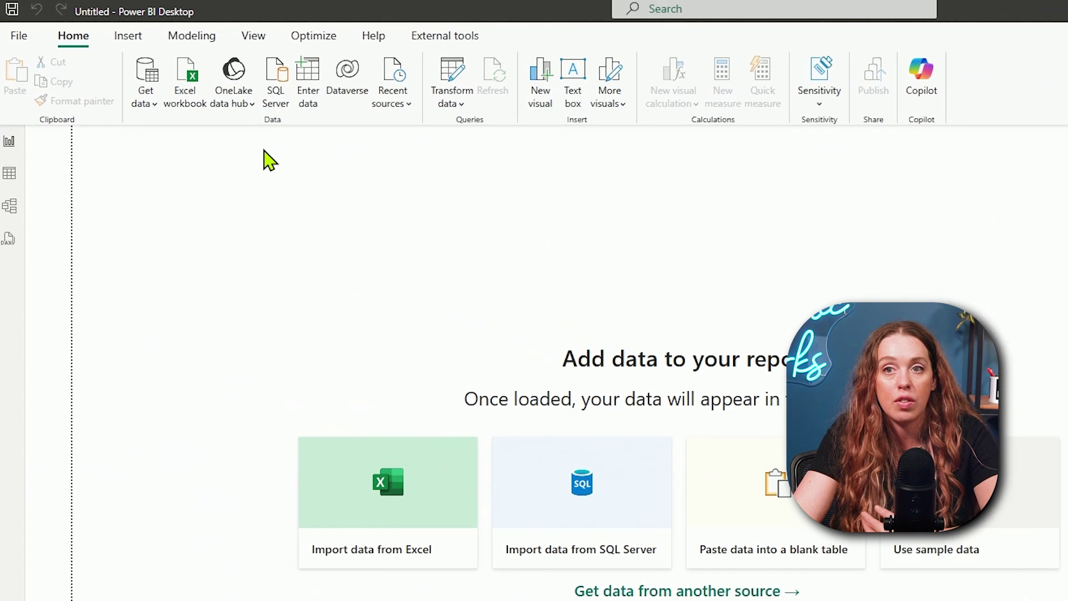
click(148, 106)
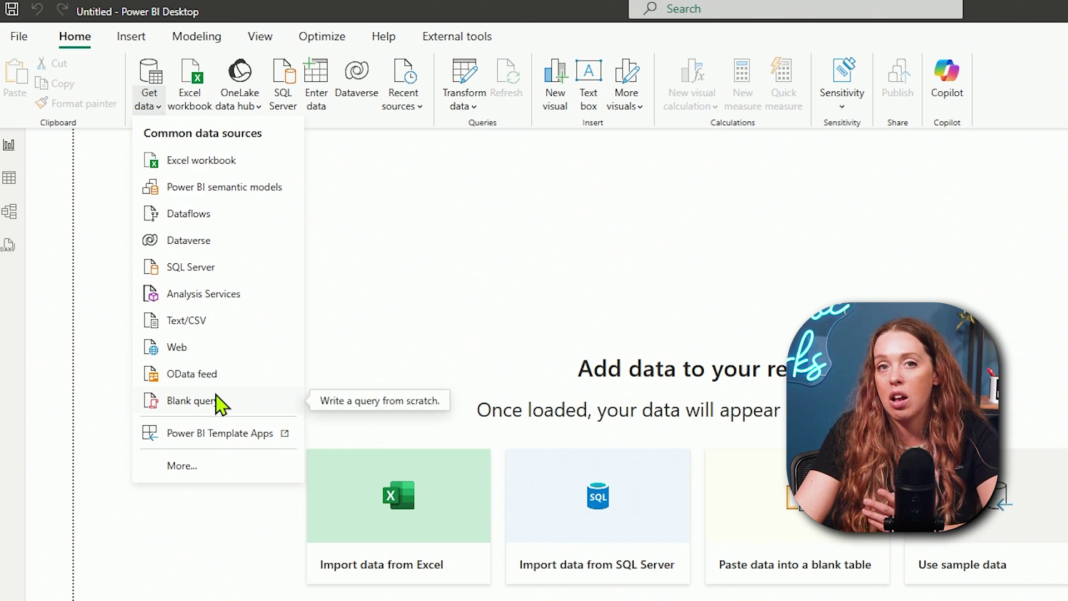
click(196, 469)
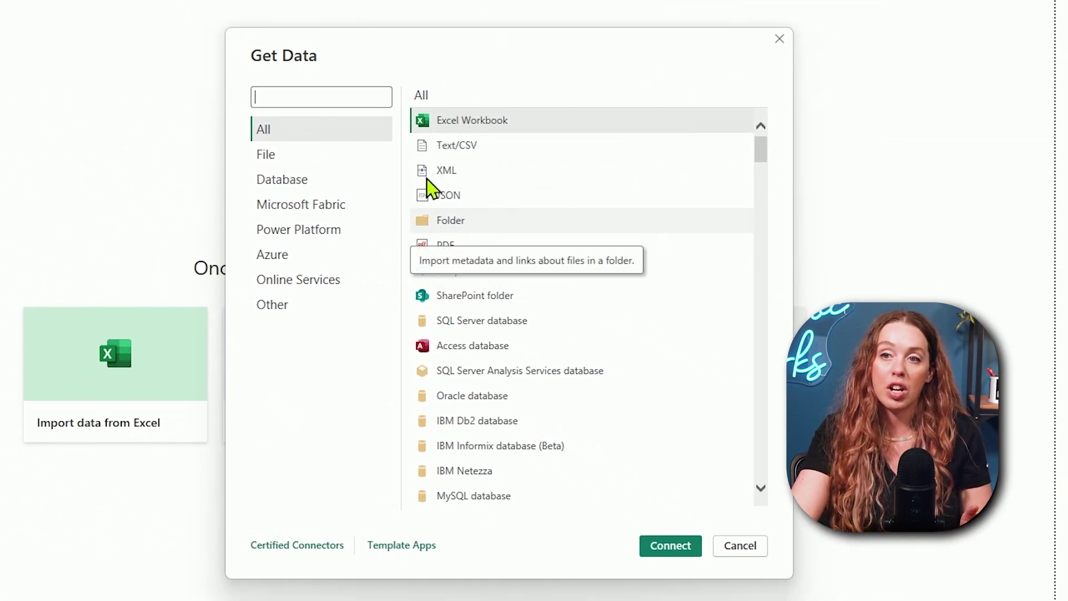
Search the connectors for 'fo' and choose the Folder source
text(folder)
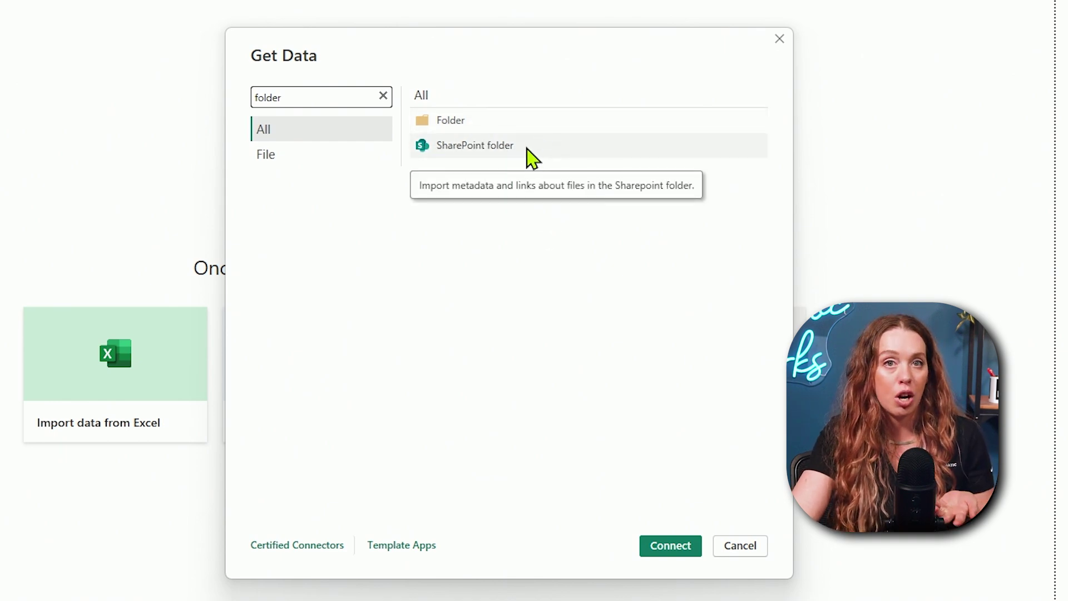
click(476, 126)
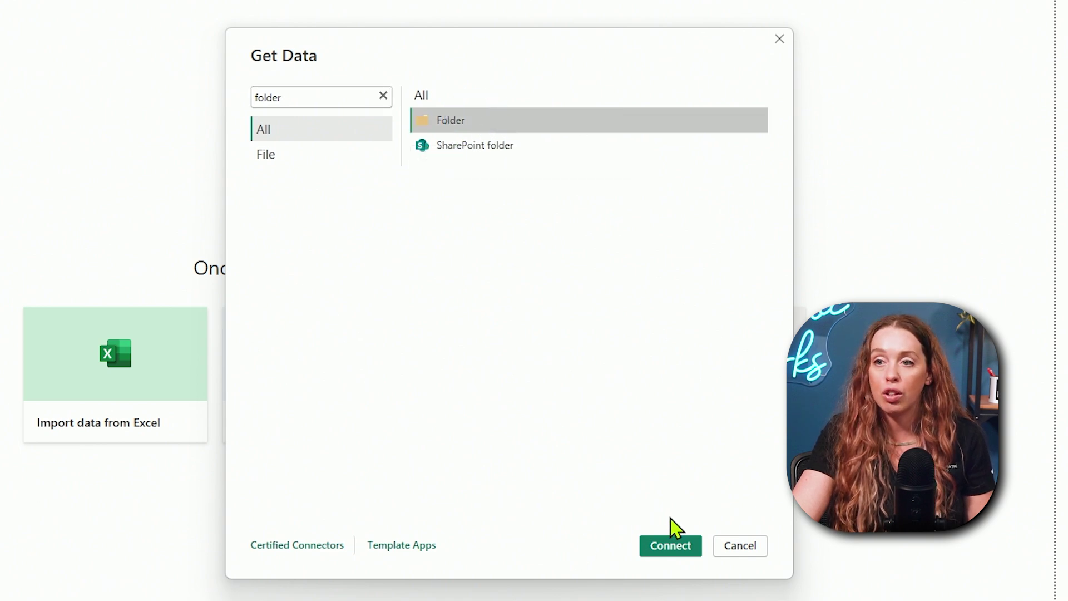
Connect to a folder and browse to Desktop > Sales Data as its path
click(680, 553)
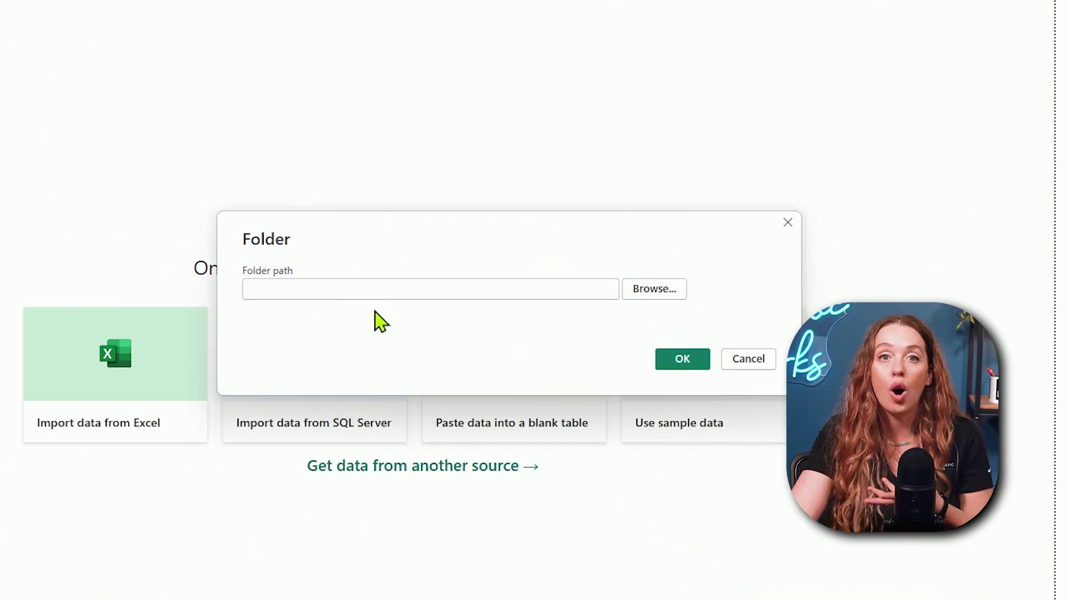
click(660, 291)
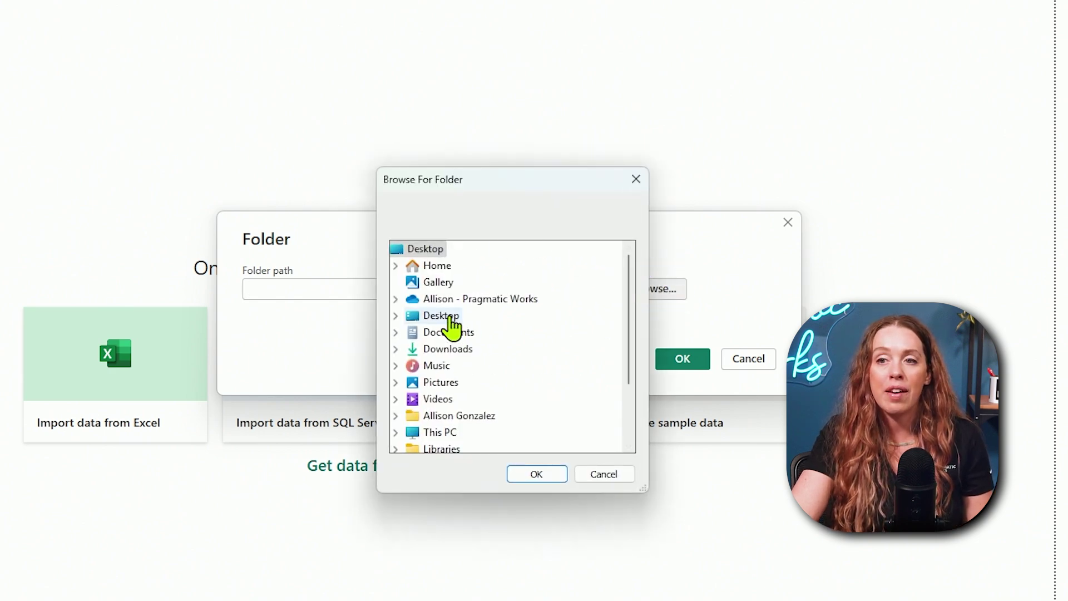
double_click(445, 317)
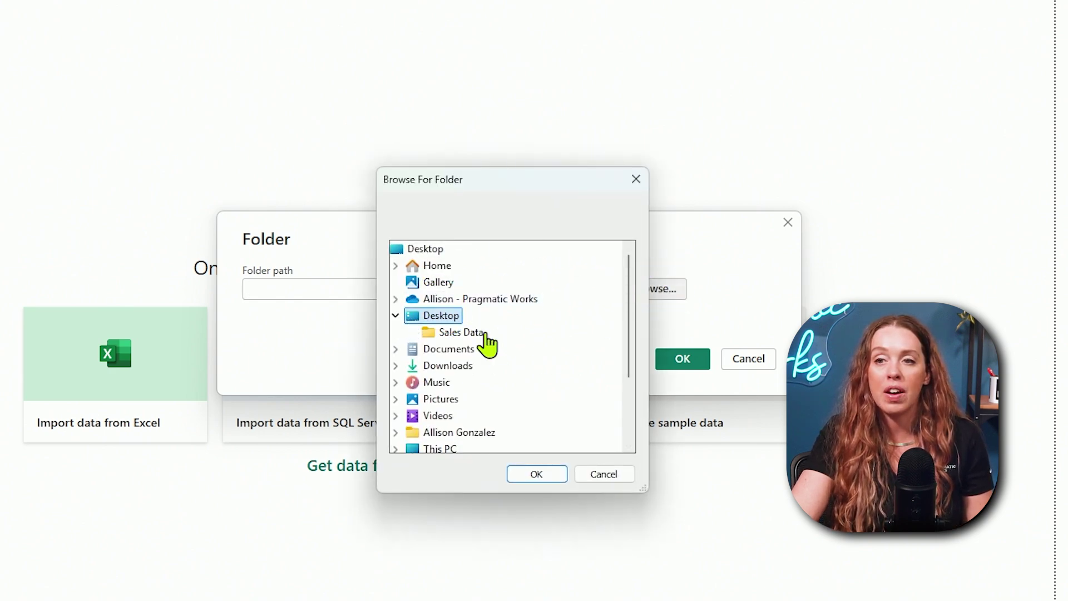
click(478, 332)
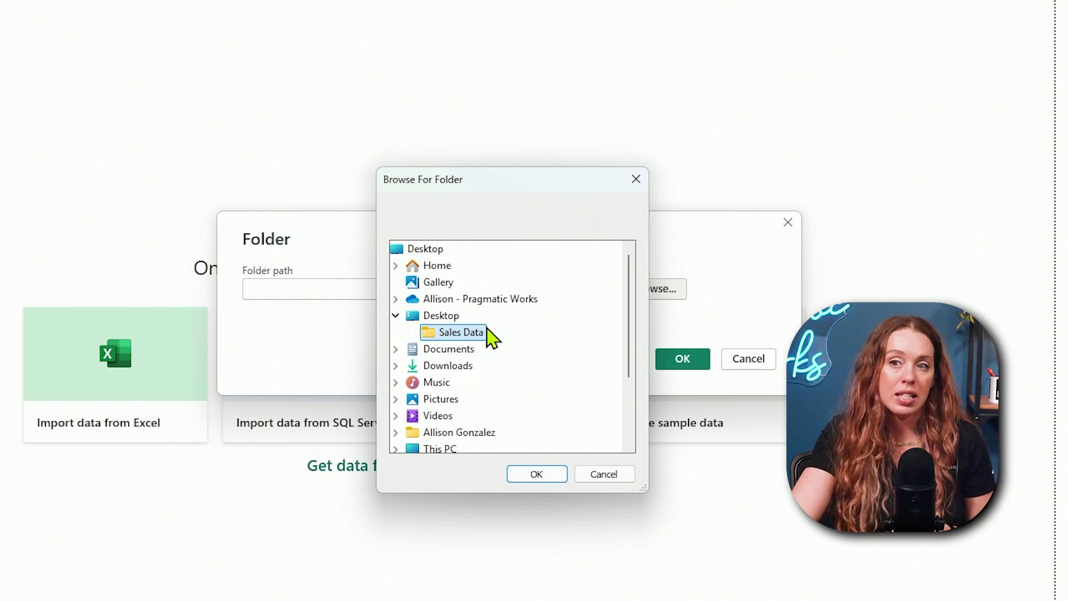
click(550, 474)
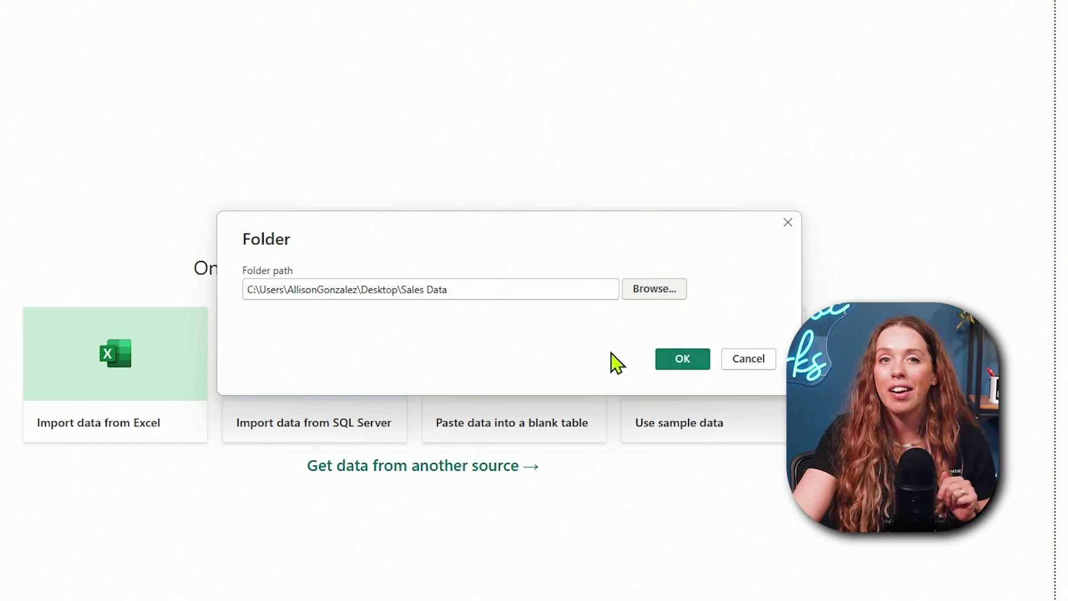
Confirm the Sales Data path to preview sales_data_1.csv through sales_data_3.csv
click(670, 361)
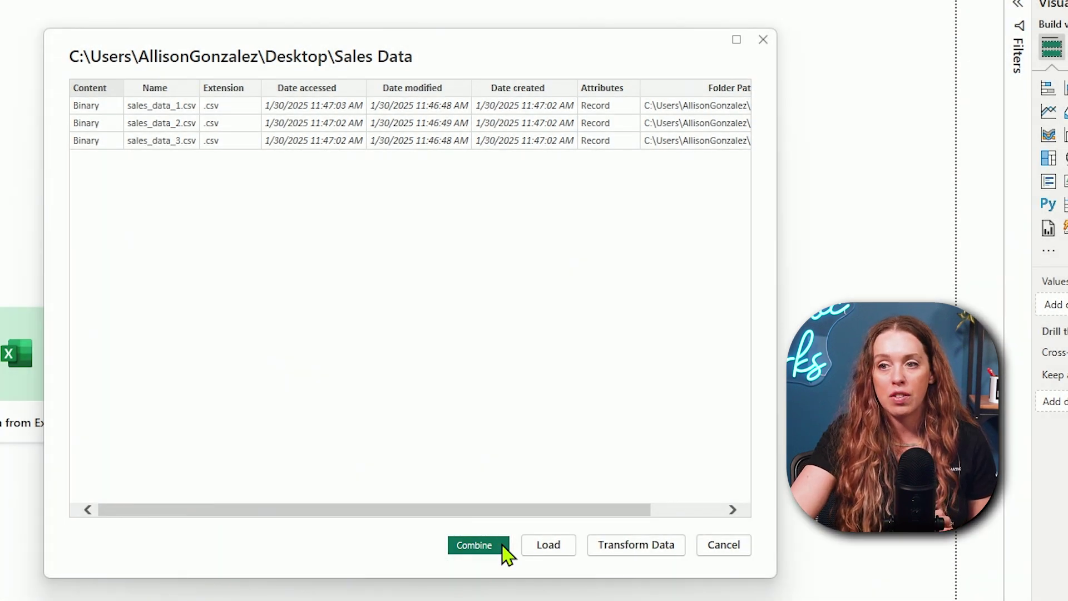
Open the combine options for the three sales_data CSV files in the folder preview
click(502, 545)
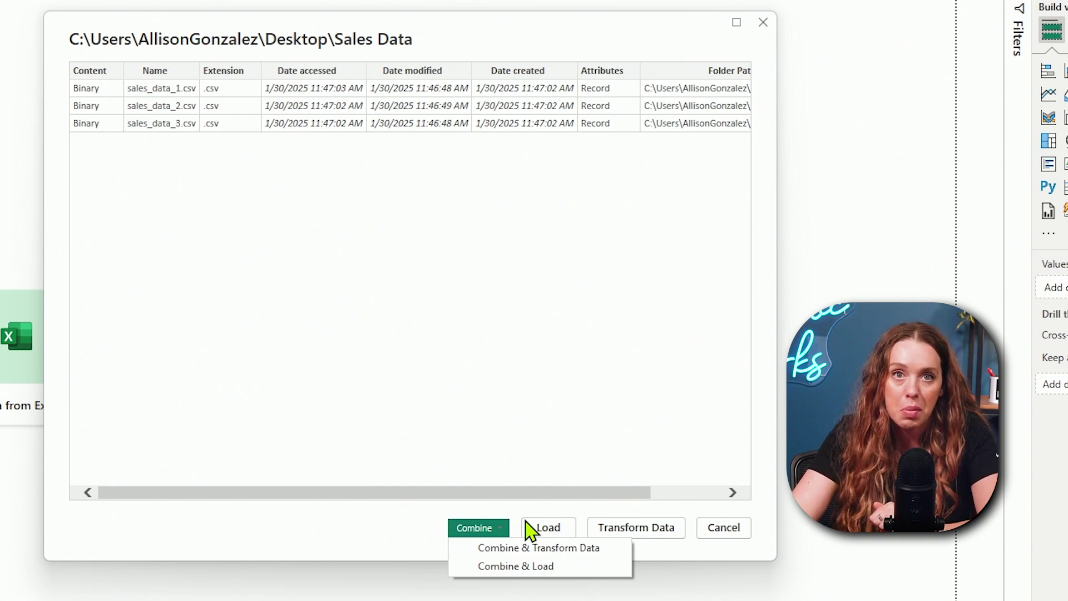
Load the Sales Data file list into the Power Query Editor with Transform Data
click(634, 532)
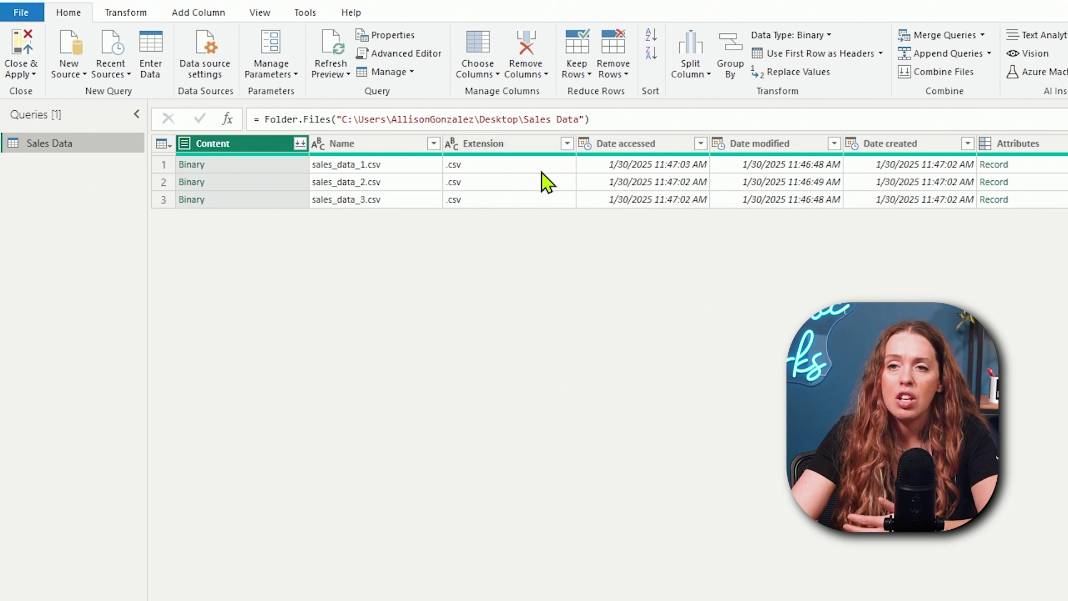
click(566, 143)
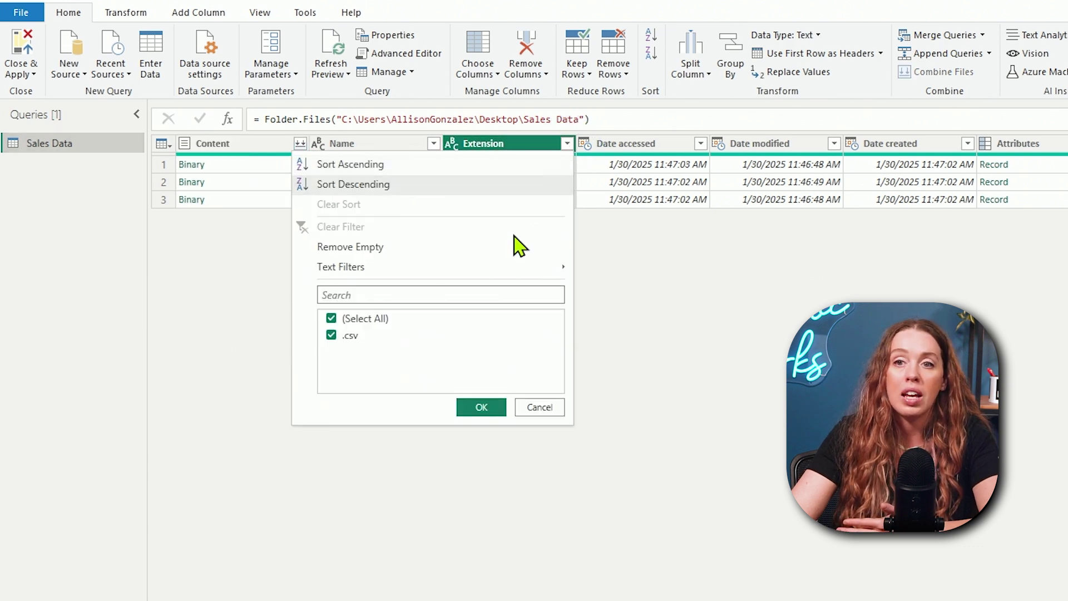
mouse_move(513, 270)
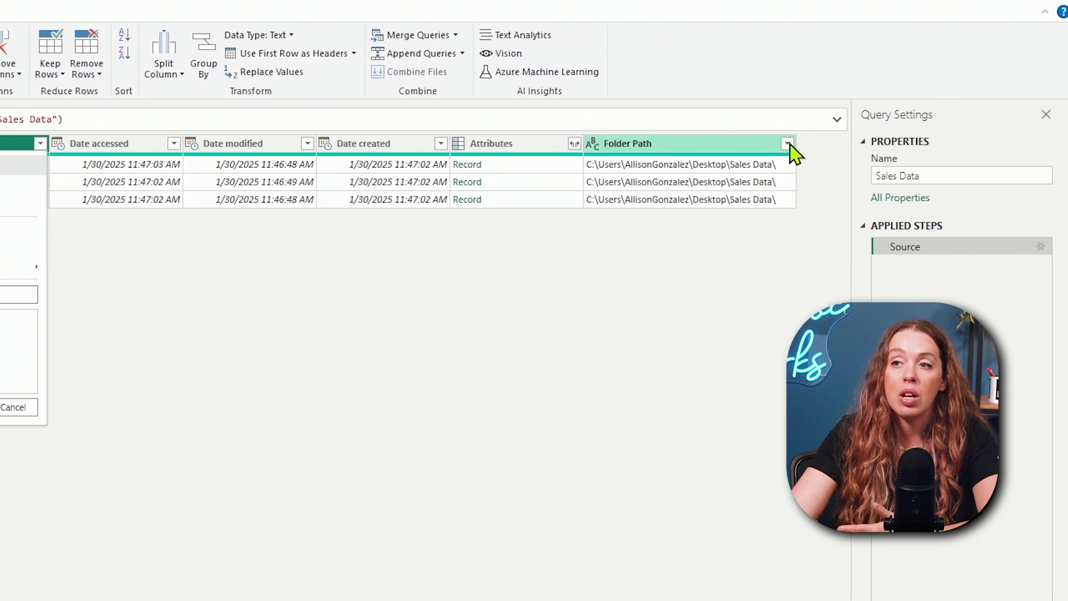
click(786, 144)
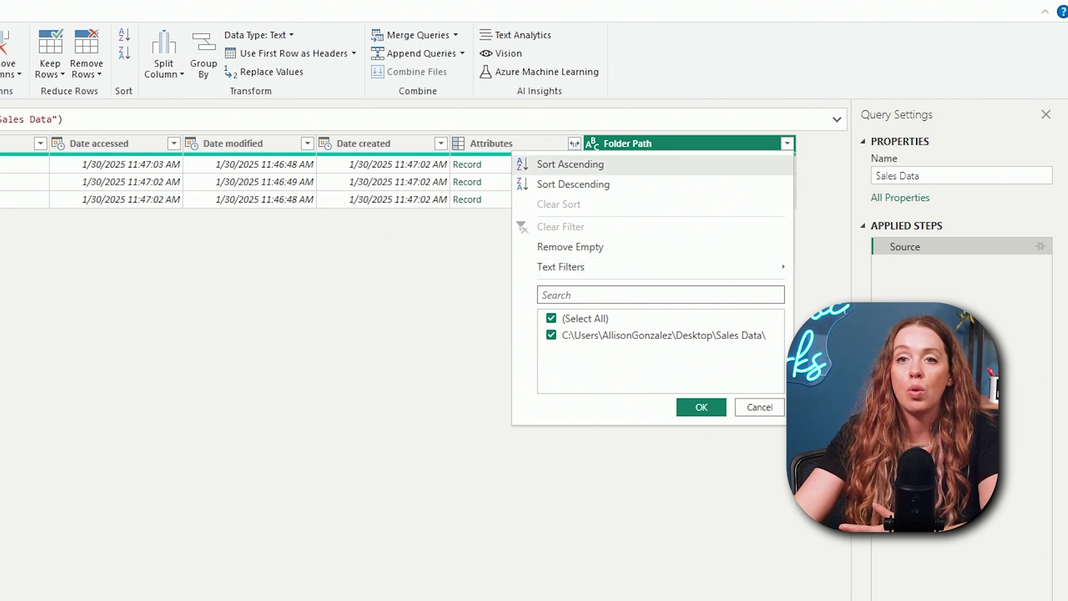
click(758, 403)
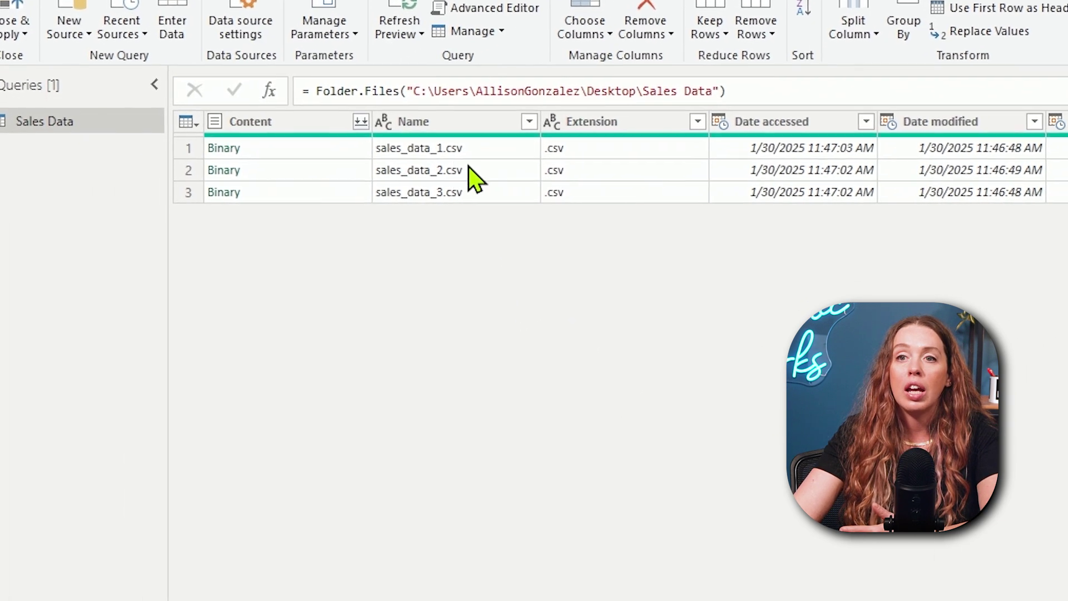
click(258, 124)
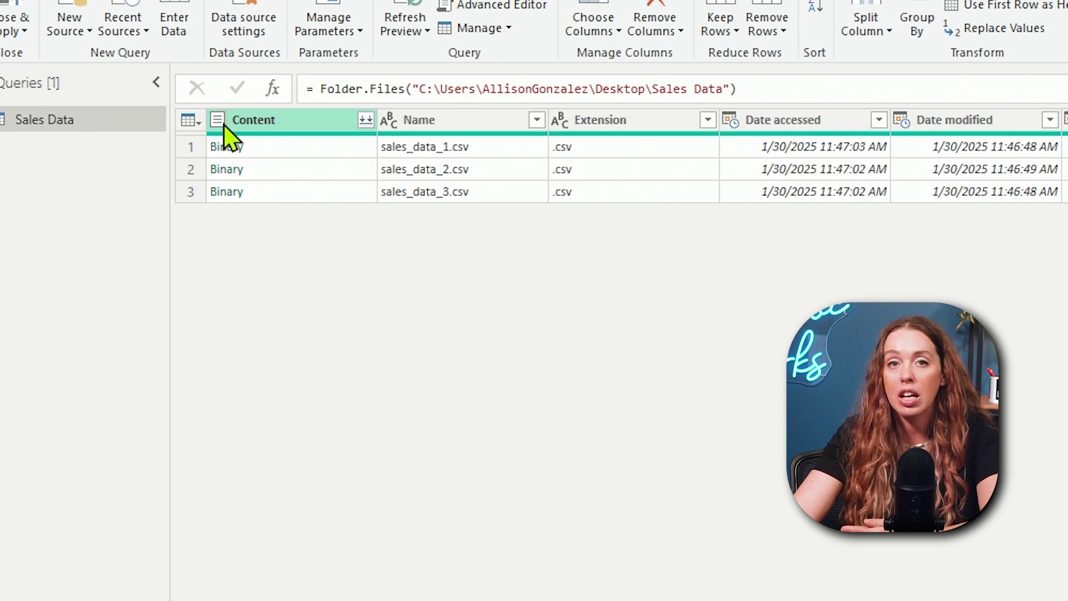
click(538, 125)
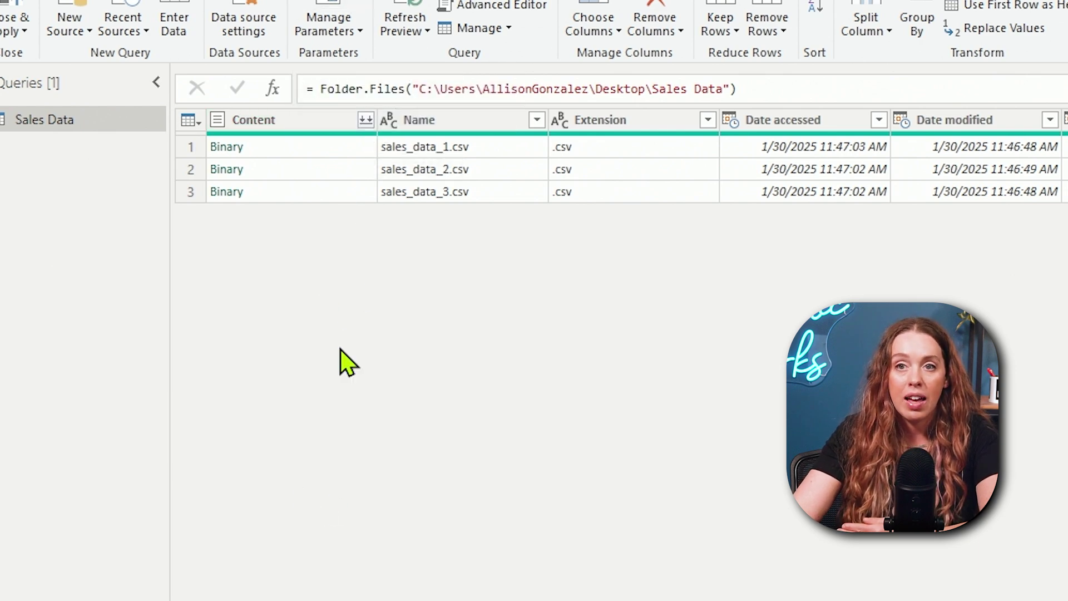
Combine the three CSVs from the Content column, keeping the first file as sample
click(368, 125)
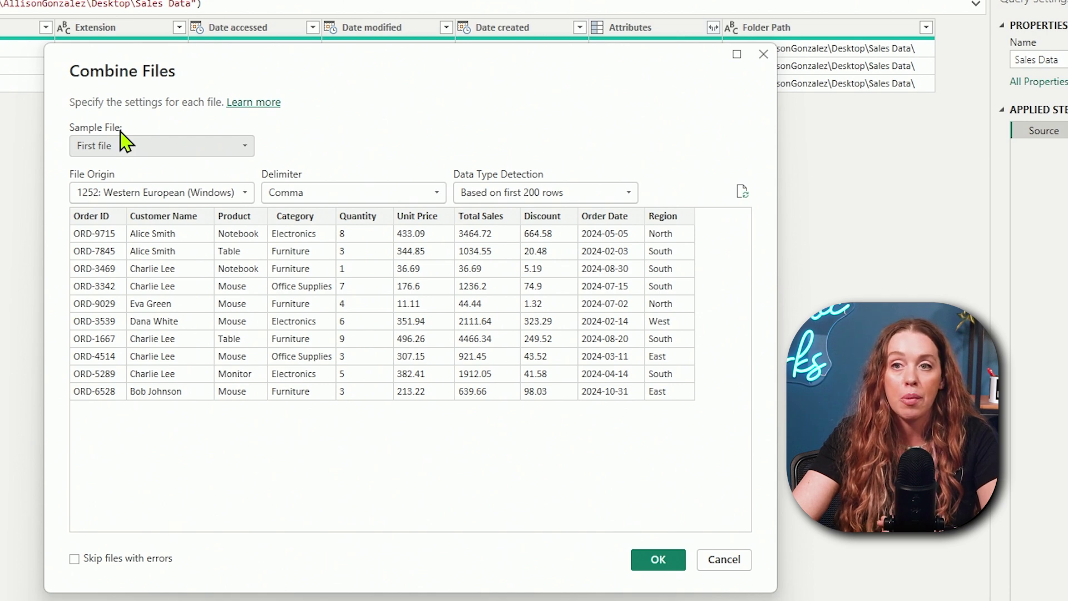
click(227, 146)
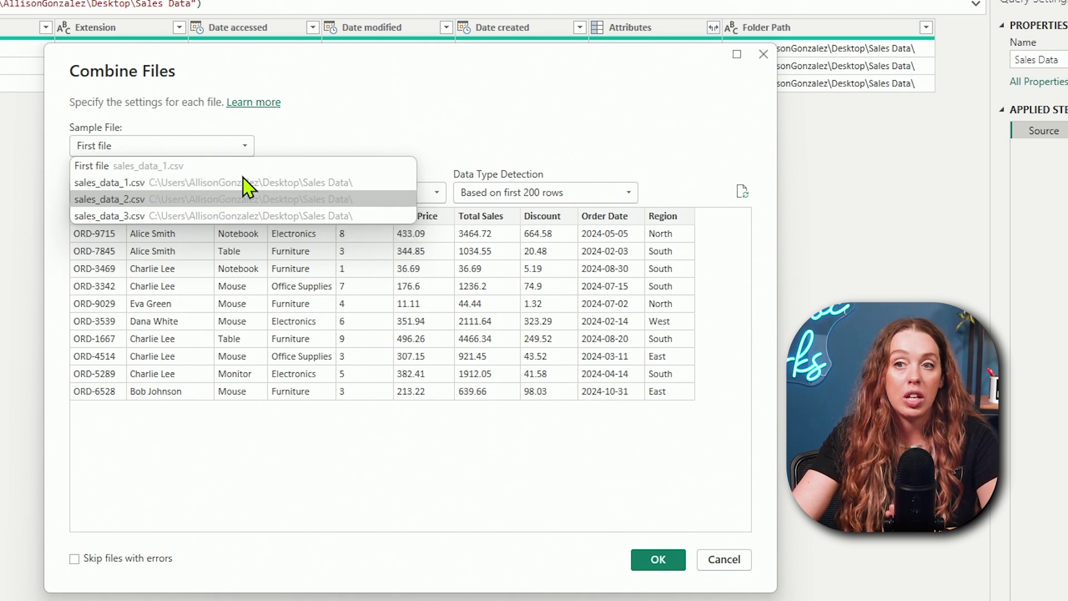
click(444, 145)
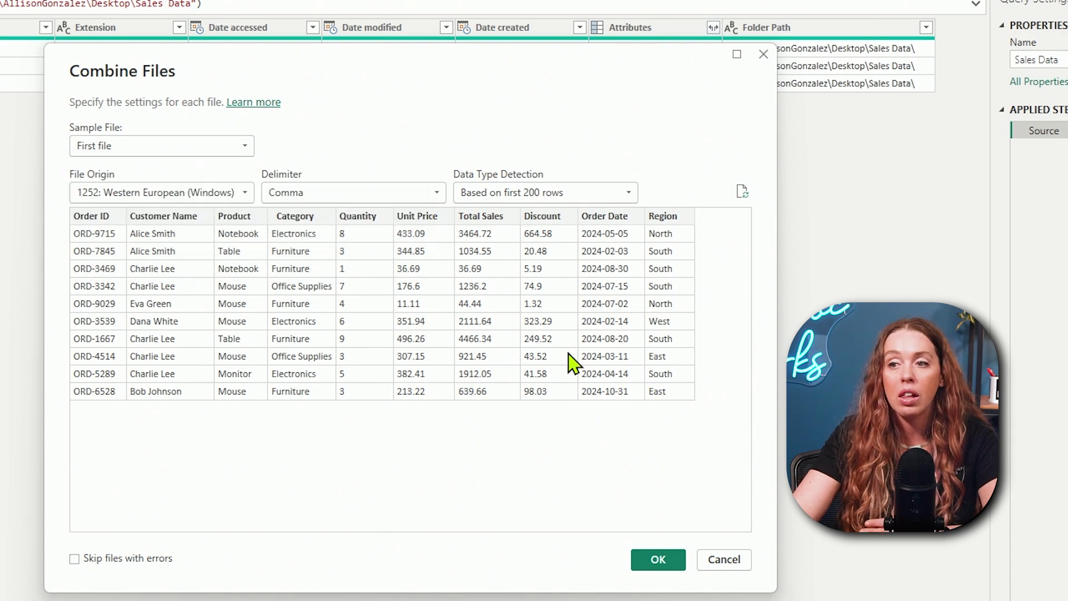
click(658, 559)
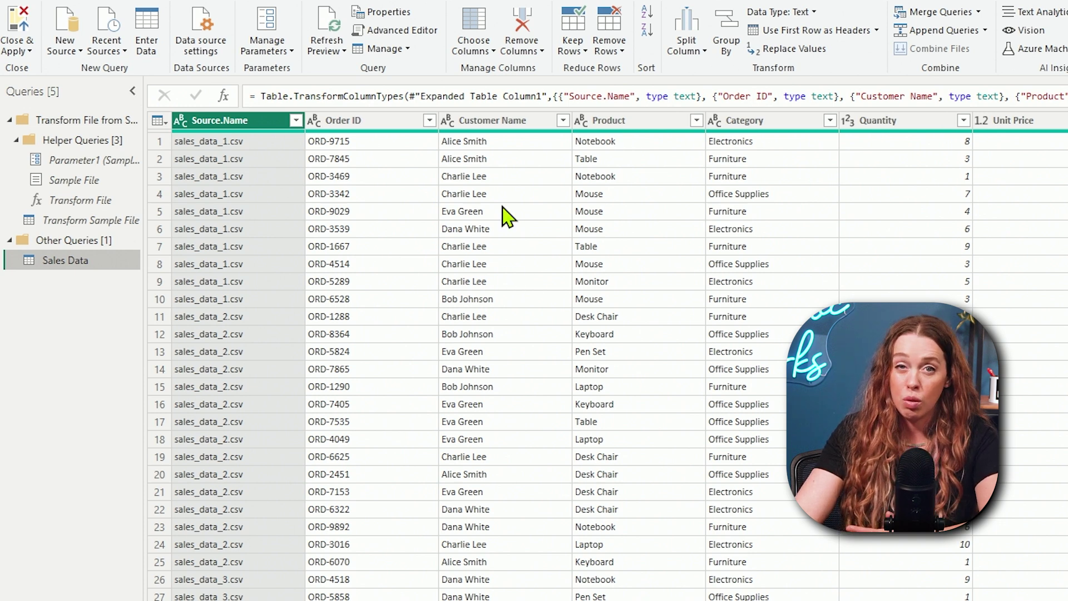
Open the Source.Name column's context menu and dismiss it, keeping the column
right_click(250, 124)
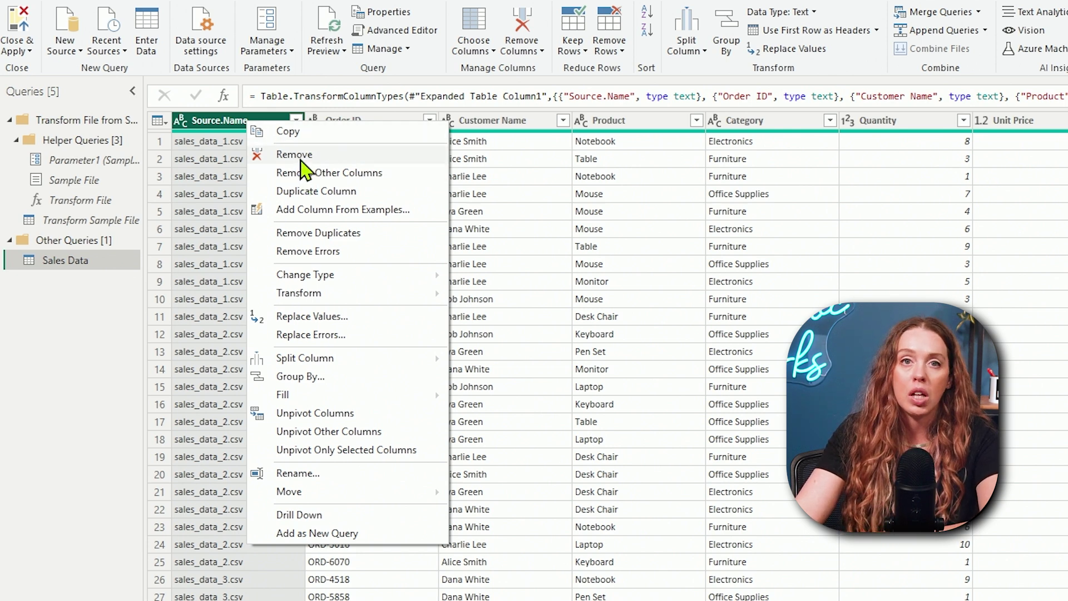
click(111, 576)
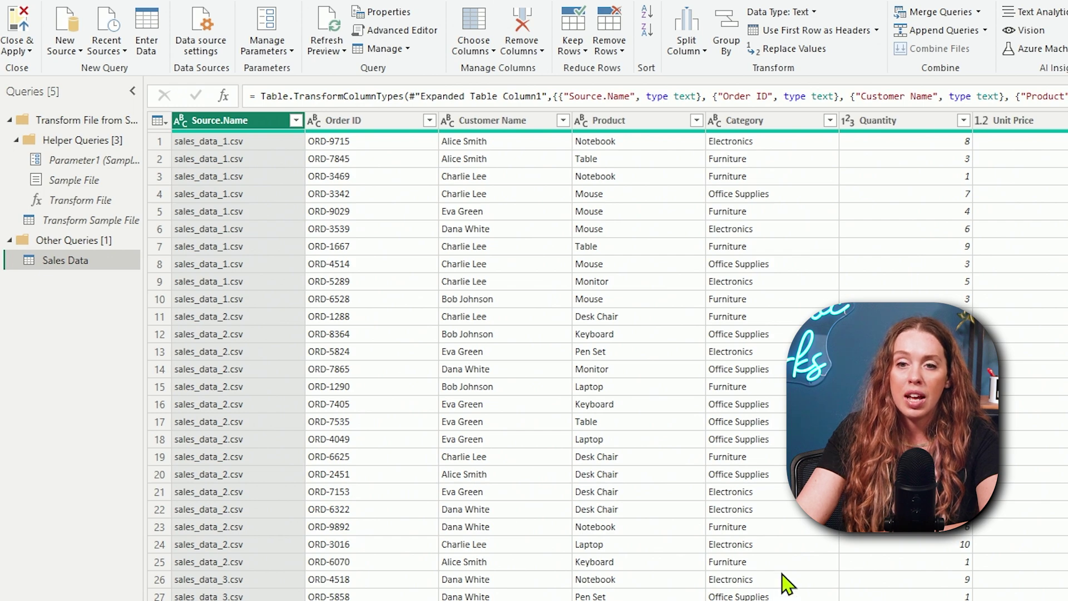
Scroll through the combined rows from sales_data_1.csv and sales_data_2.csv
scroll(785, 578, down, 2)
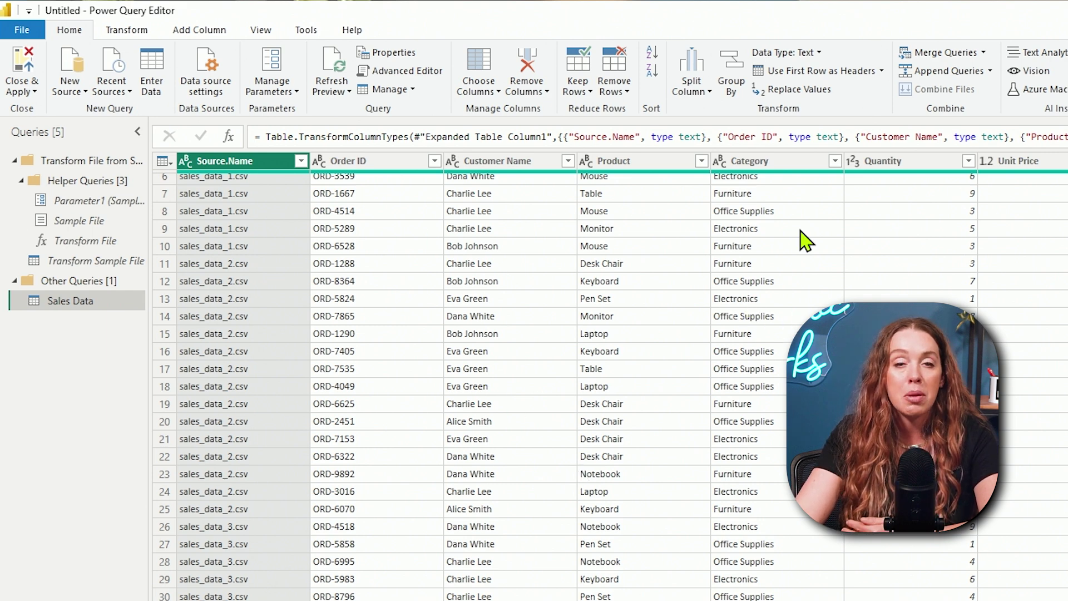
scroll(778, 350, up, 2)
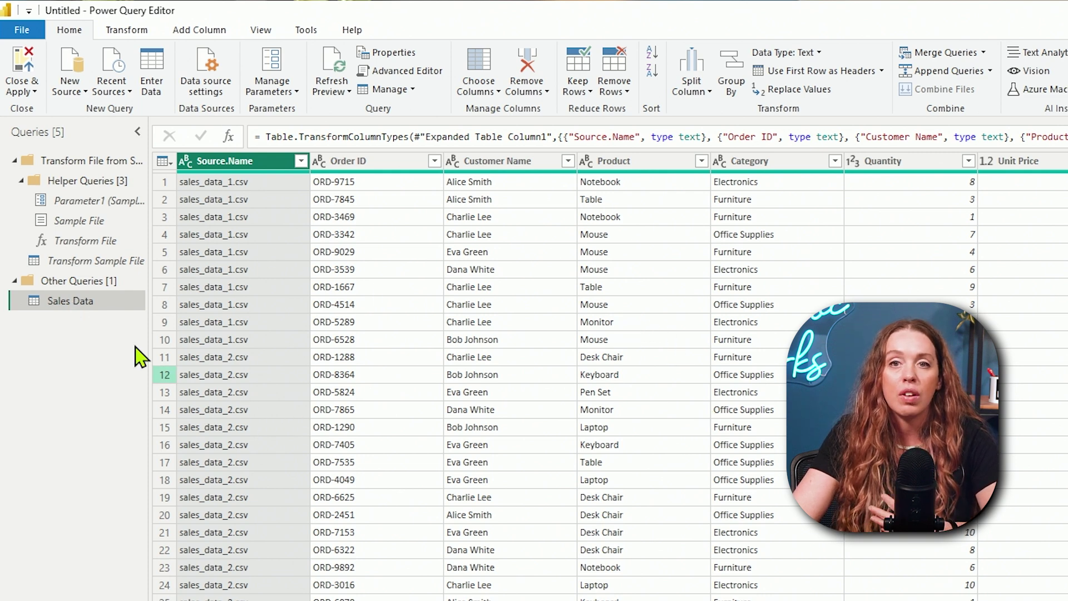
Apply the query, then expand Sales Data to list fields like Source.Name, Region and Total Sales
click(22, 67)
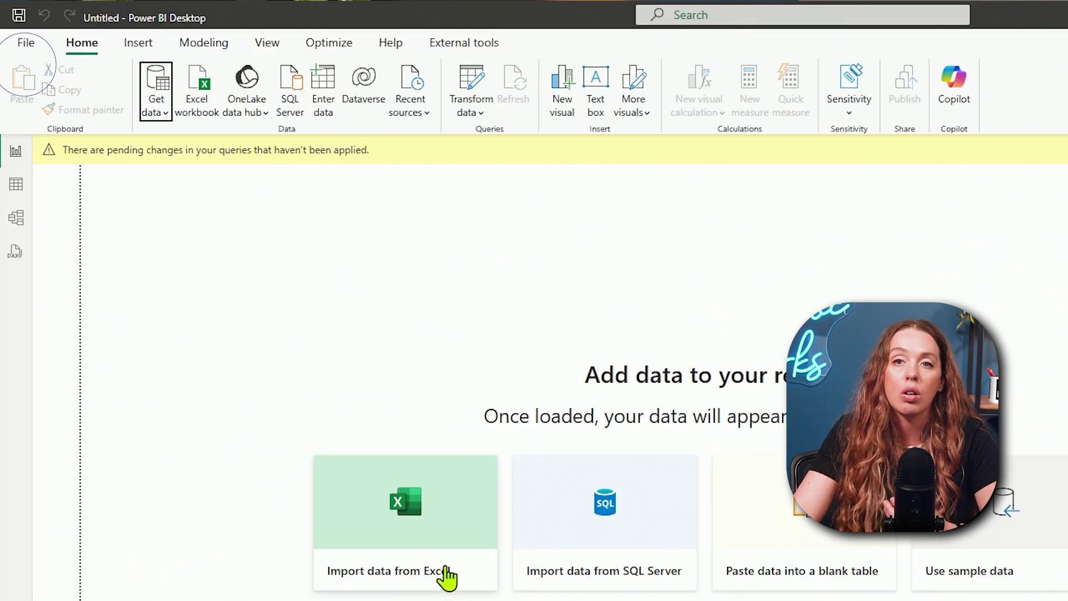
click(502, 573)
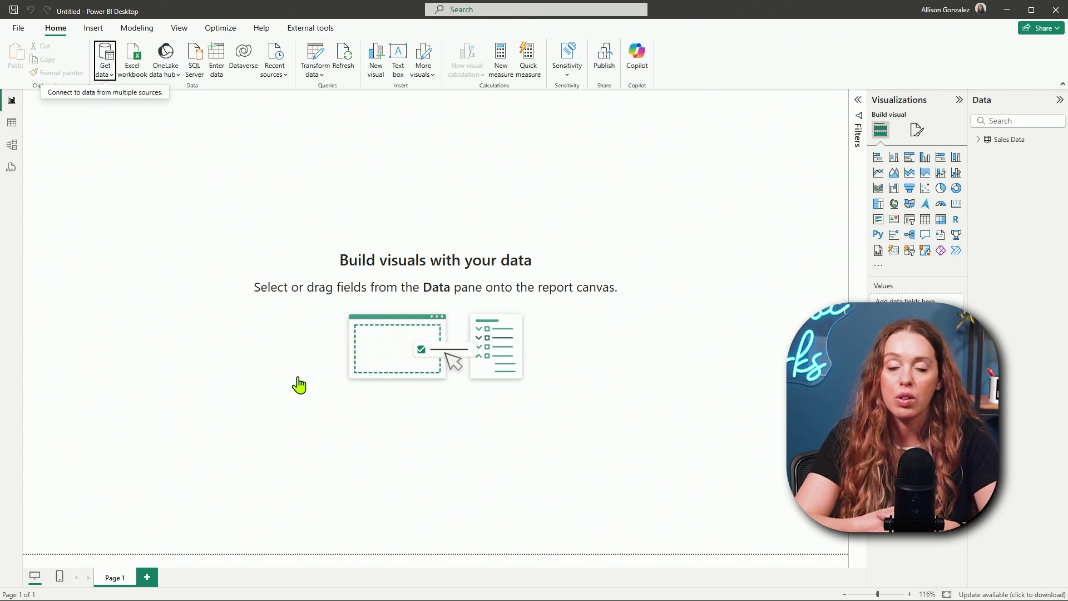
click(978, 139)
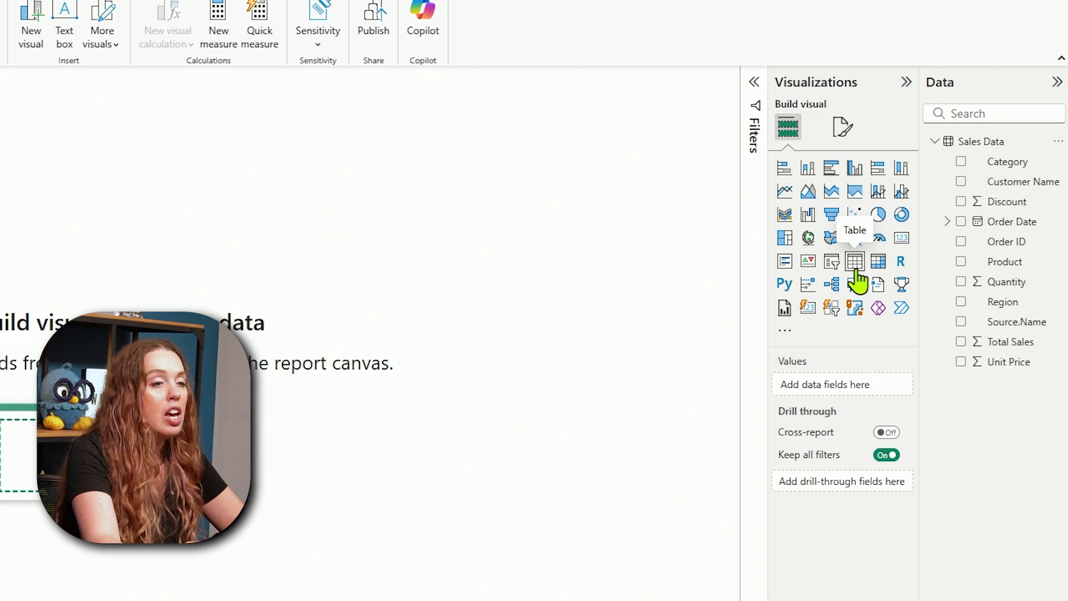
Insert an empty table visual and enlarge it to fill most of the canvas
click(855, 267)
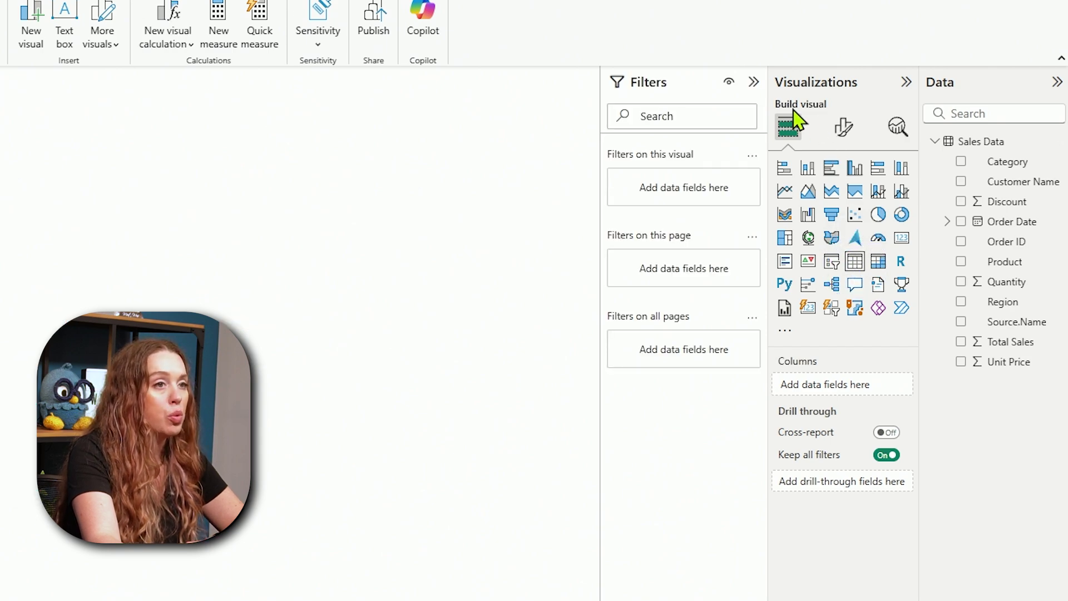
click(754, 83)
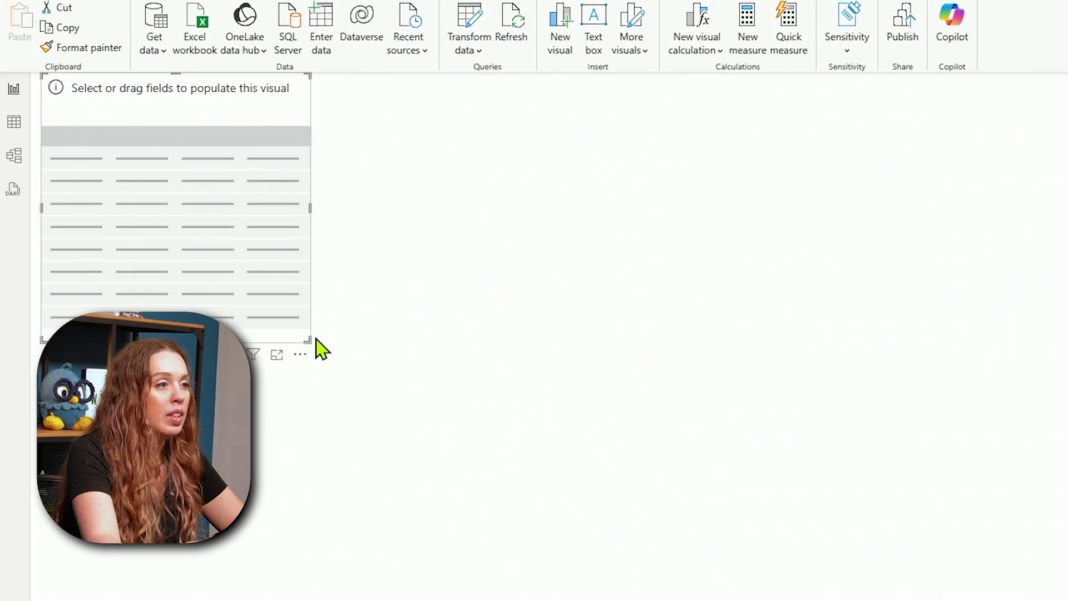
drag(330, 370, 1024, 595)
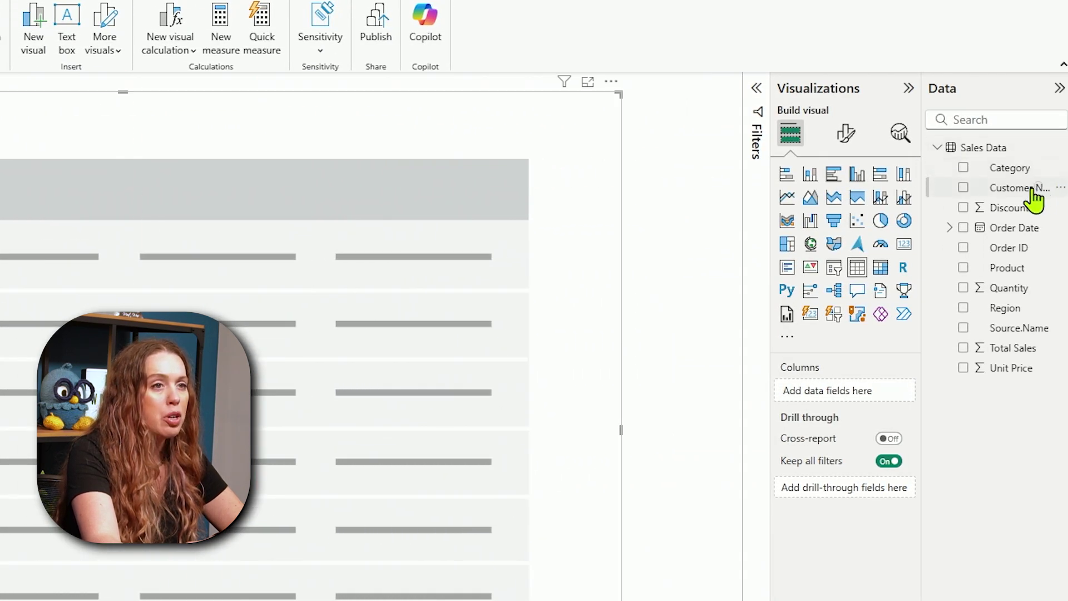
Add Customer Name, Product and summed Total Sales as the table's columns
click(1037, 187)
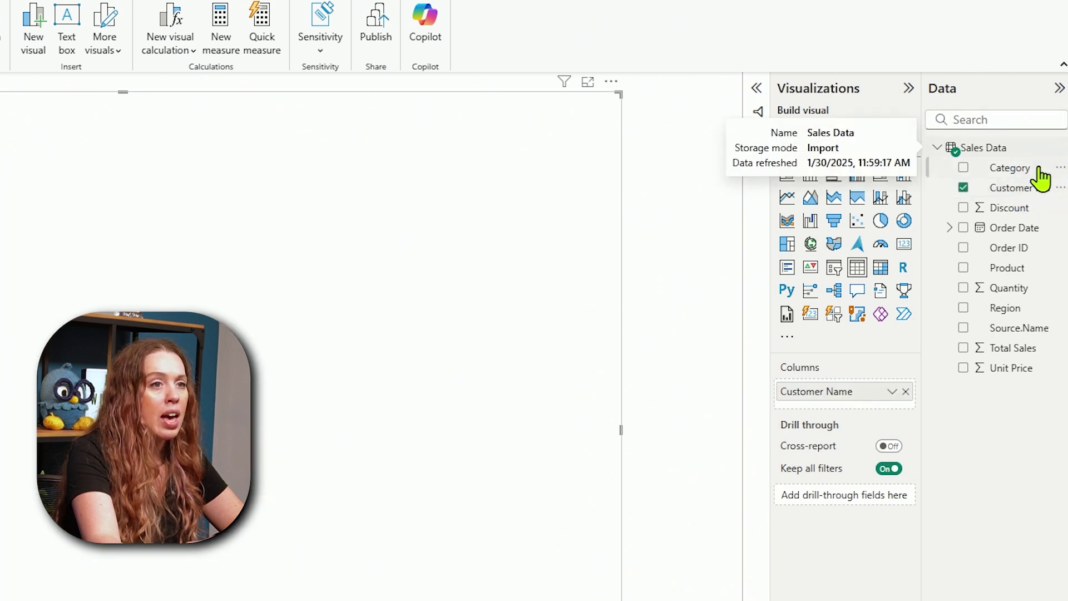
drag(1037, 267, 352, 352)
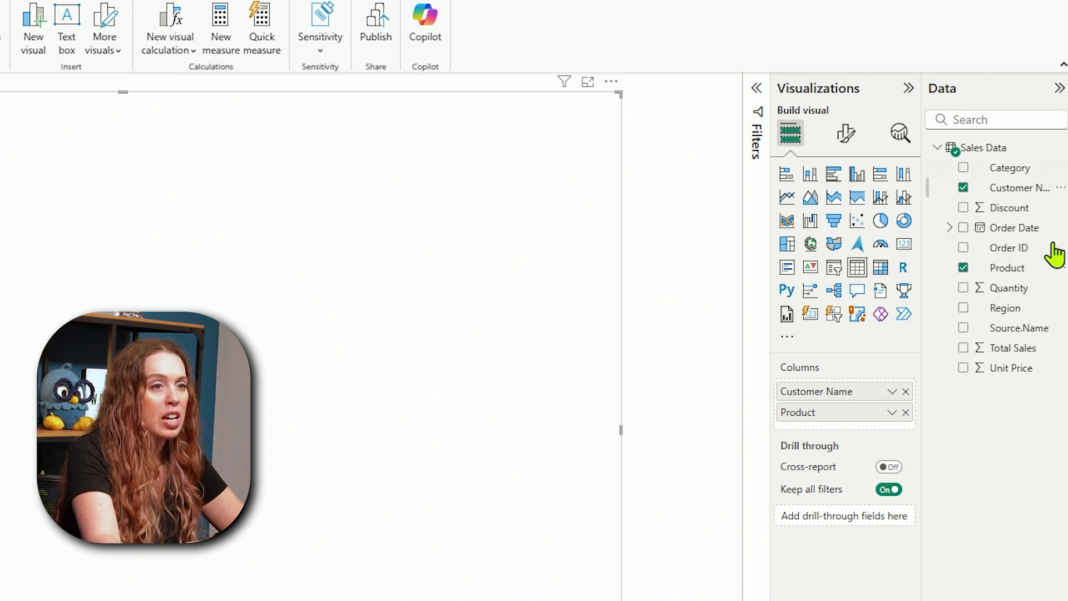
drag(1040, 356, 610, 448)
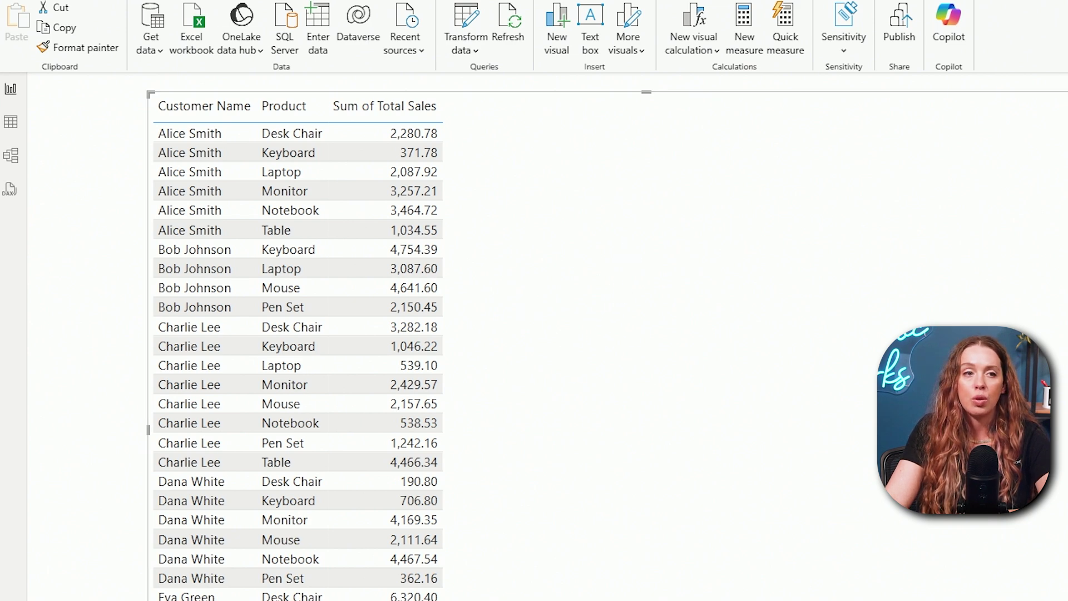
Copy sales_data_3 within the Sales Data folder and rename the copy sales_data_4
key(alt+Tab)
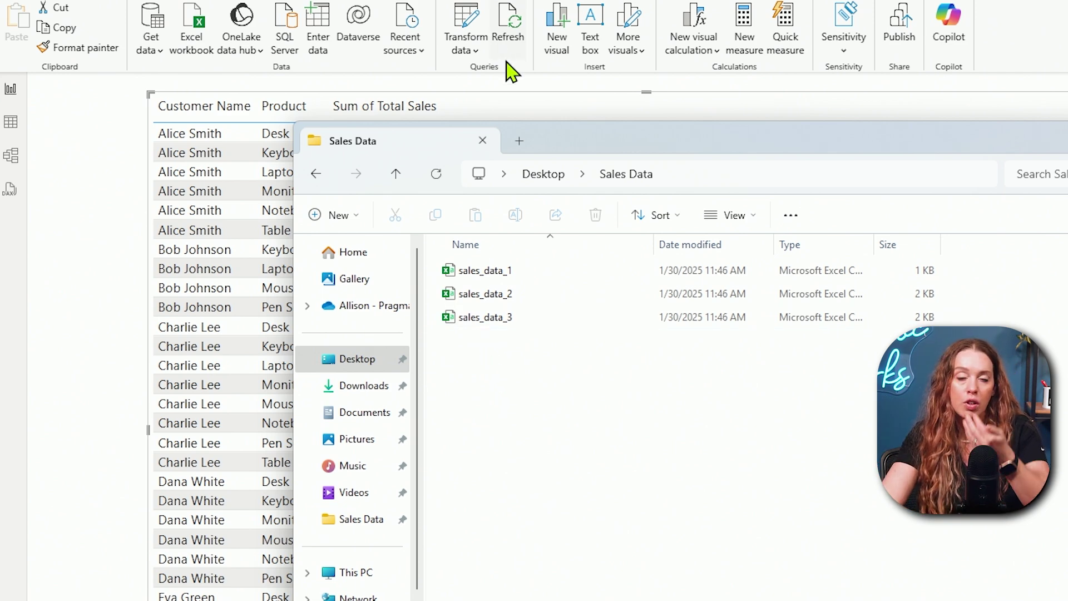
click(502, 318)
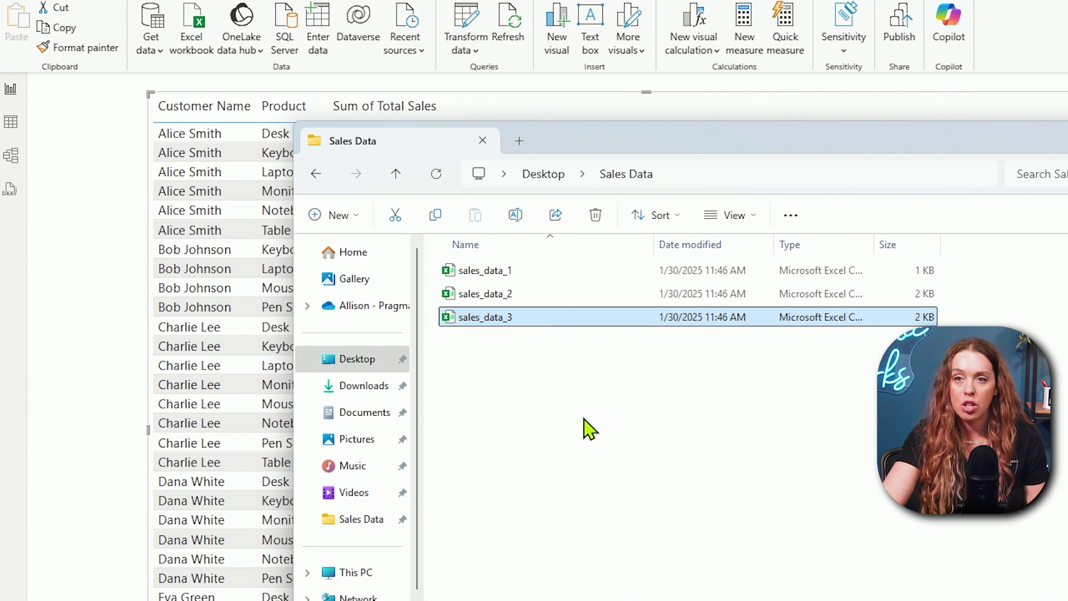
key(ctrl+c)
key(ctrl+v)
click(553, 317)
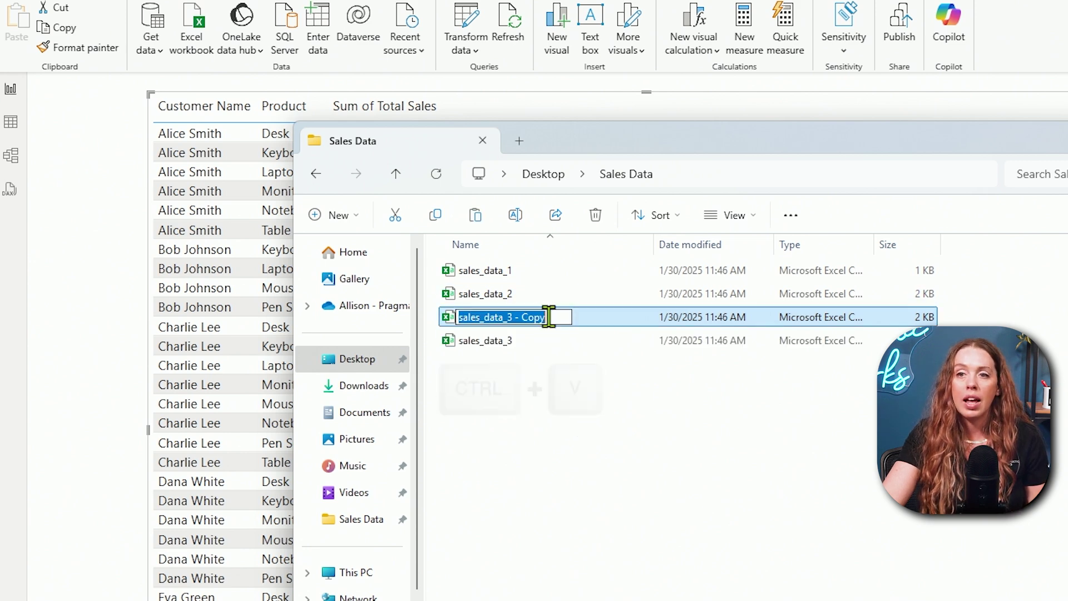
click(555, 318)
key(BackSpace)
key(BackSpace)
text(4)
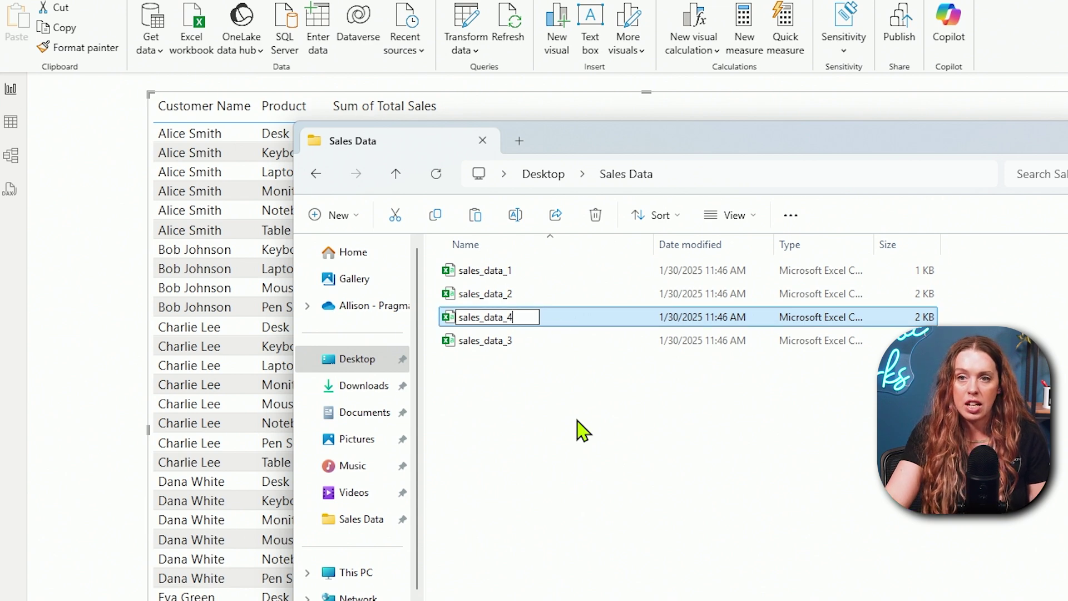
click(585, 540)
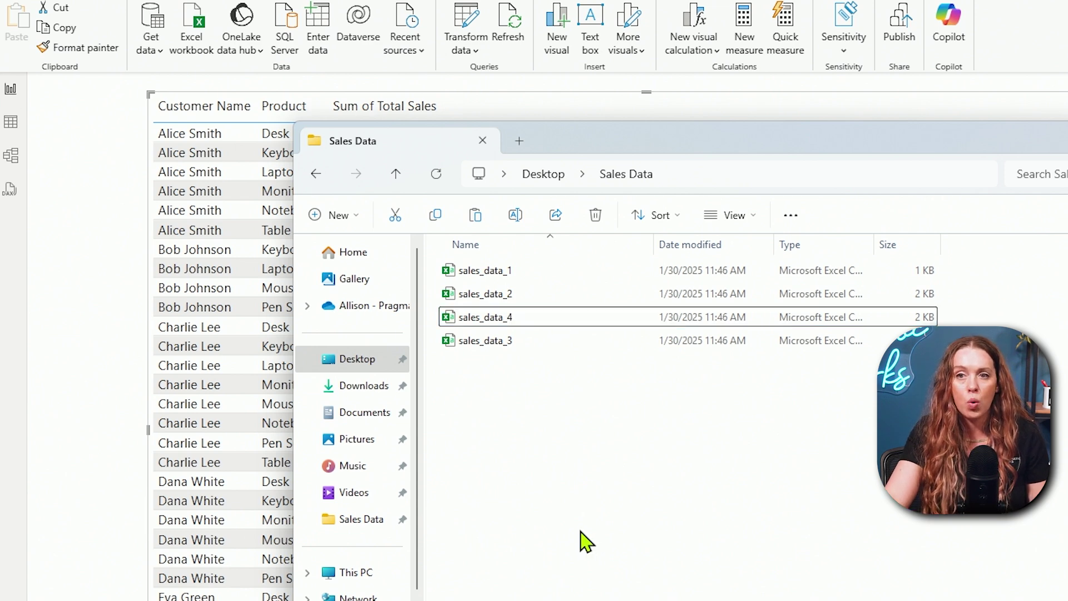
Open sales_data_4 in Excel and delete every order row except the first
double_click(557, 316)
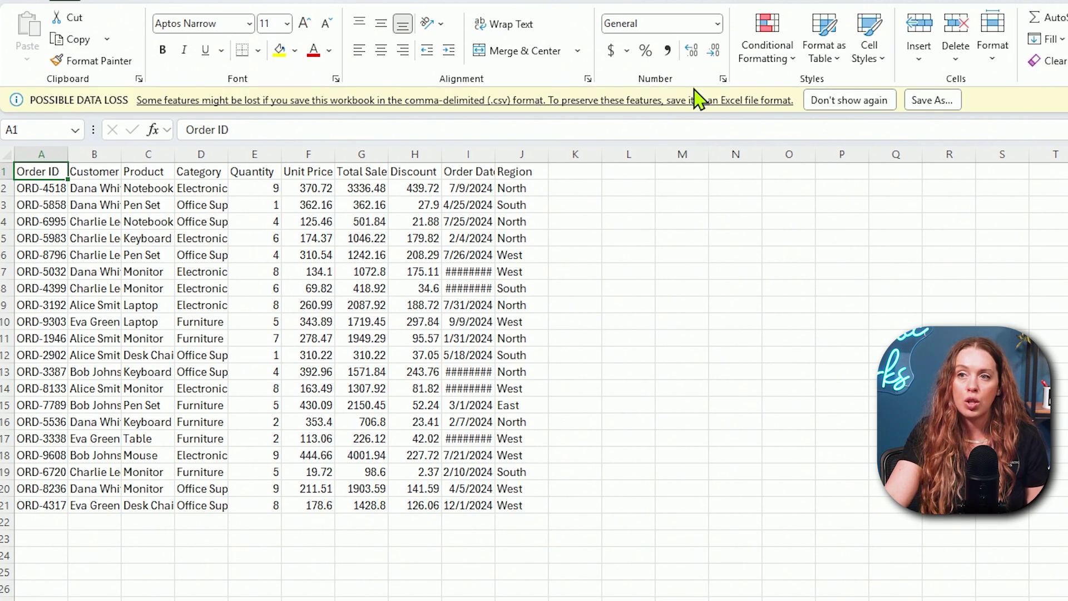
click(203, 255)
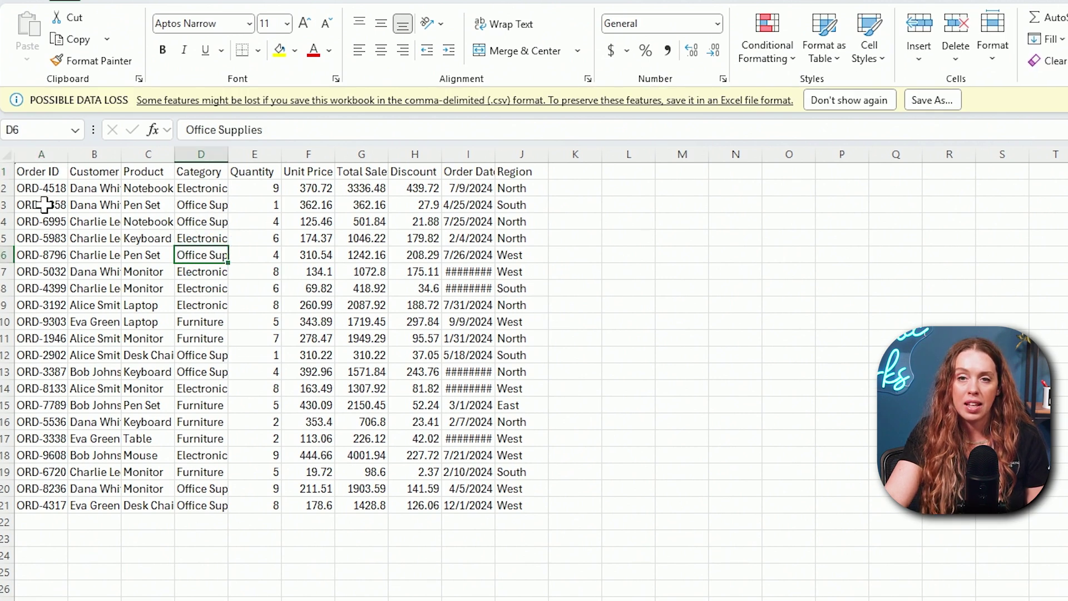
drag(37, 199, 605, 558)
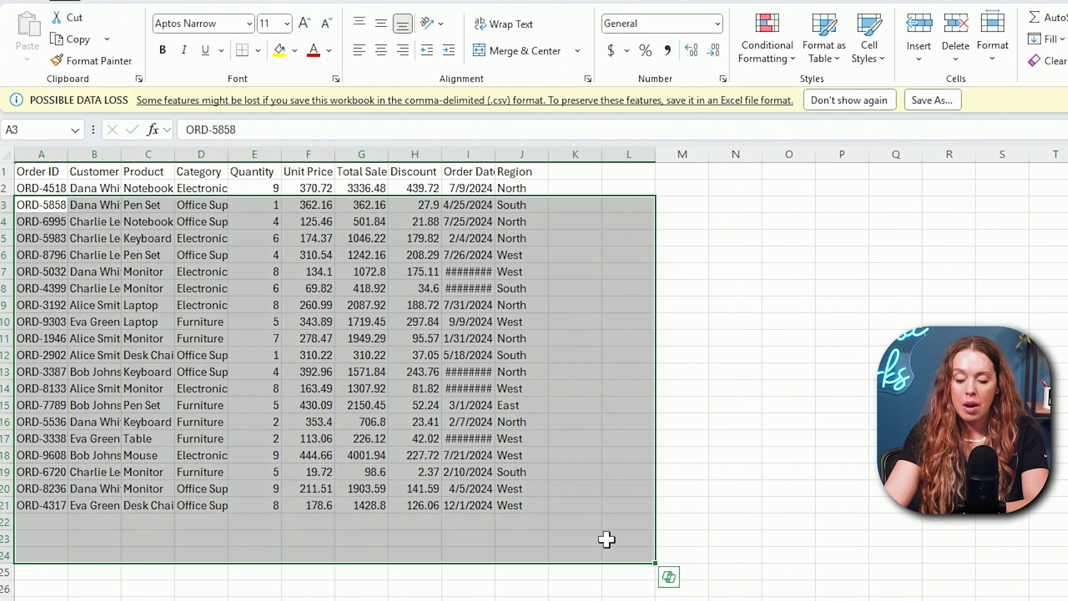
key(Delete)
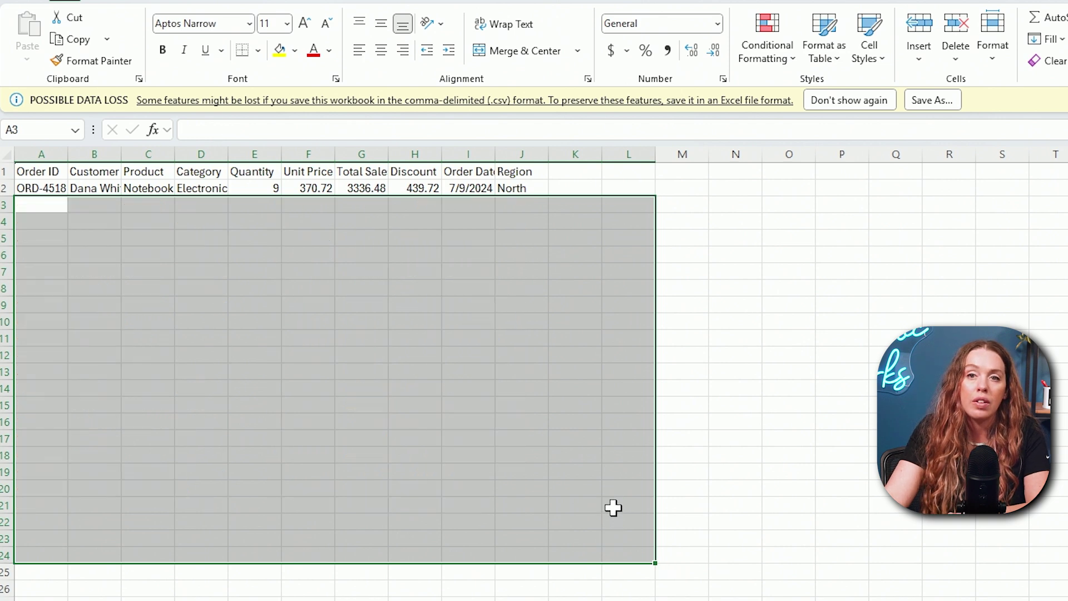
Replace the customer name in cell B2 with a new customer's name
click(111, 188)
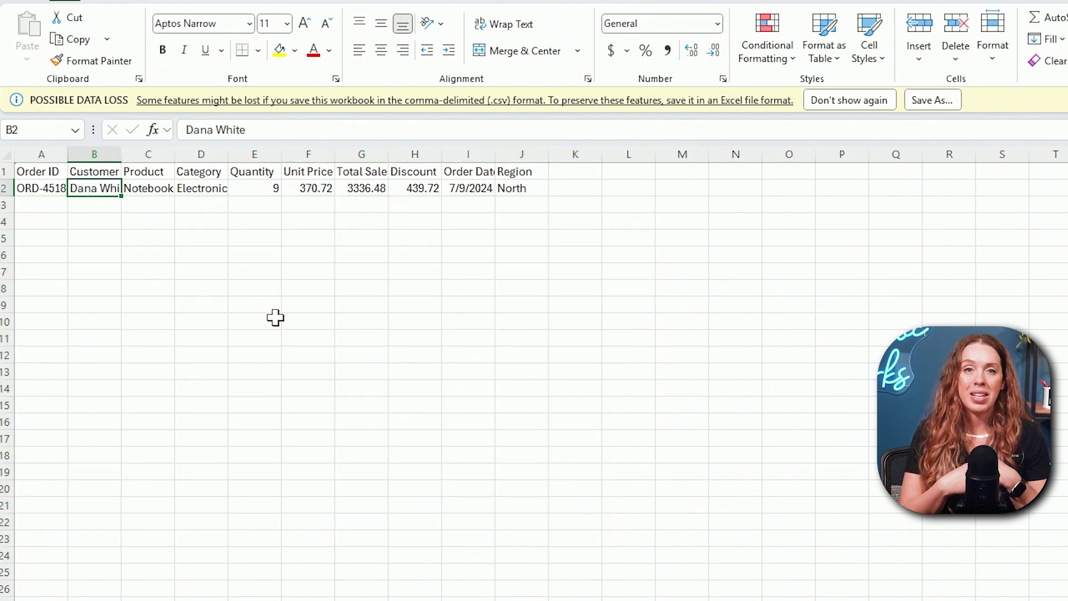
text(Allison Gonzalez)
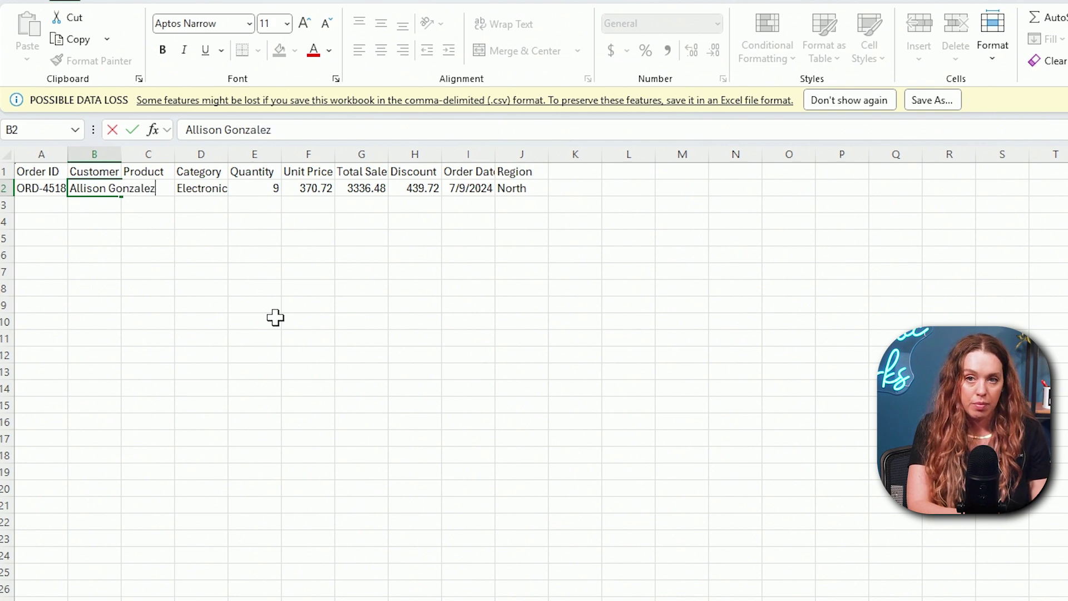
click(242, 282)
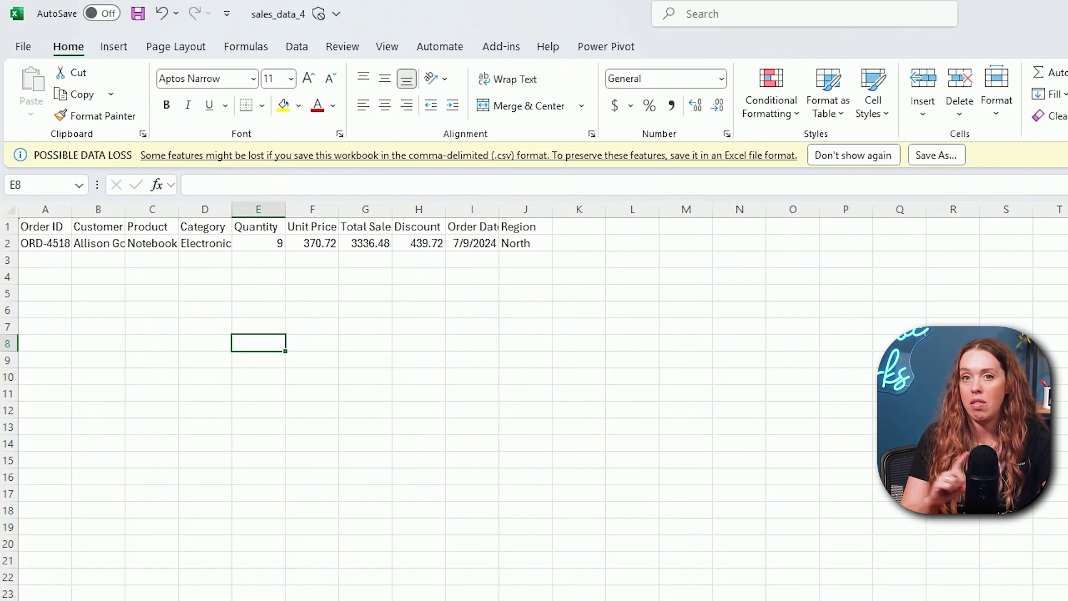
Save sales_data_4, keeping it in CSV format
click(139, 14)
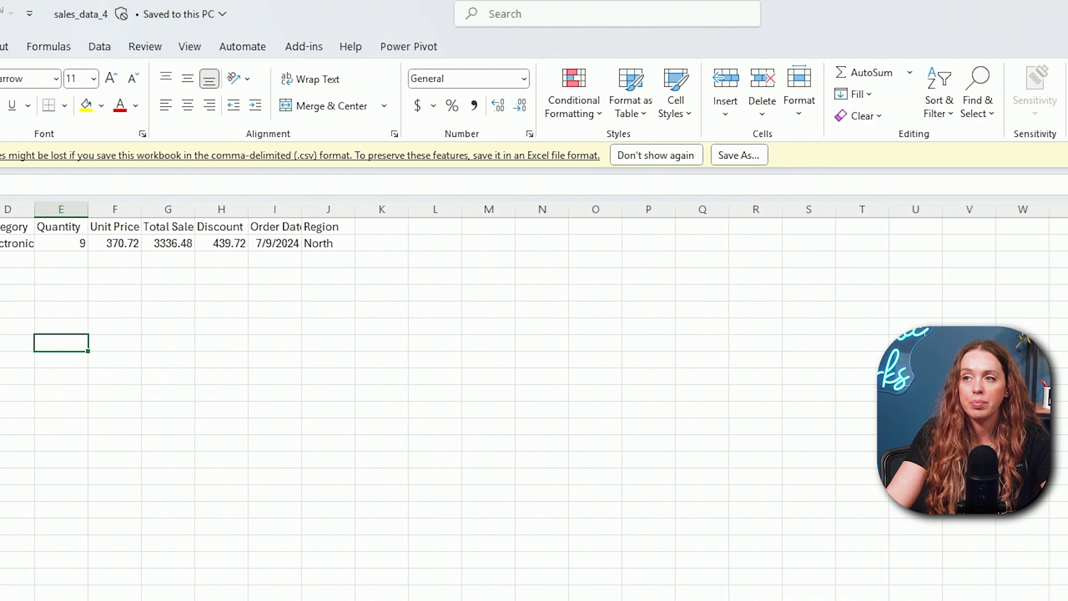
click(1054, 19)
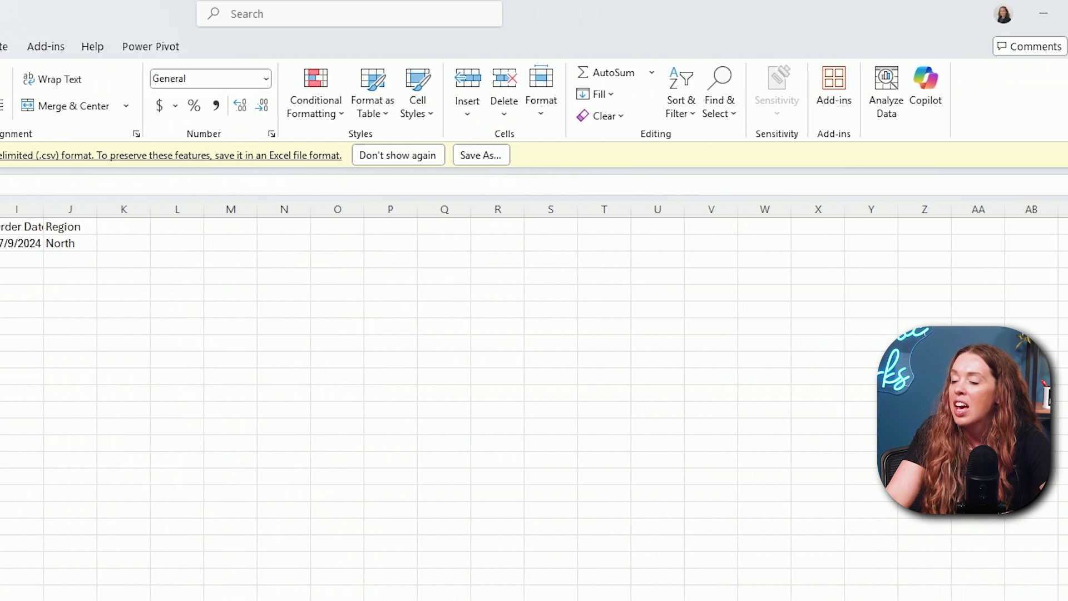
Close Excel and refresh Power BI so the new Notebook order totalling 3,336.48 appears
click(1052, 15)
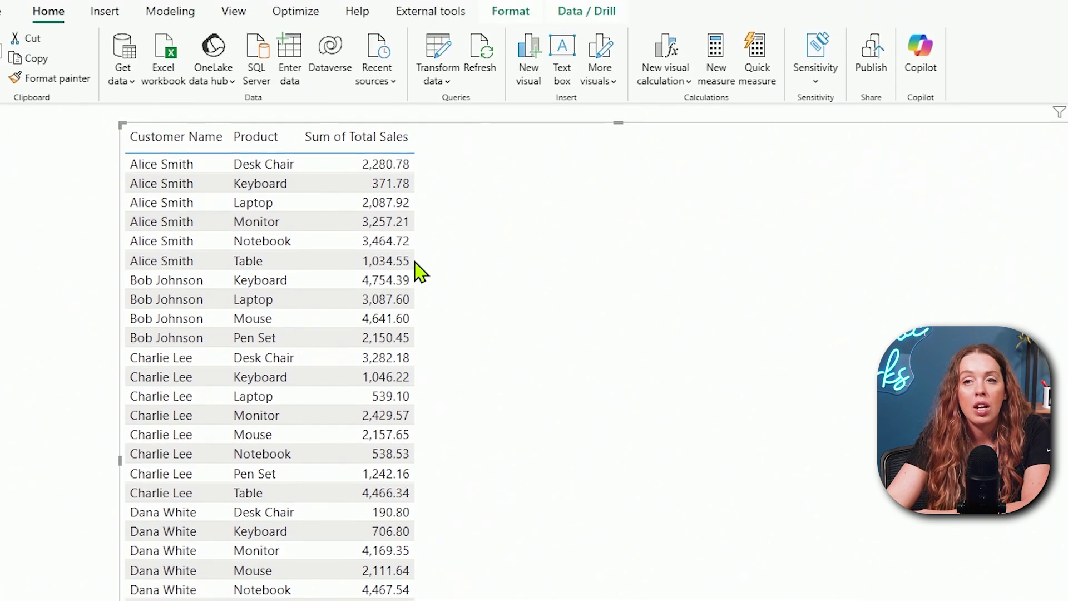
click(488, 79)
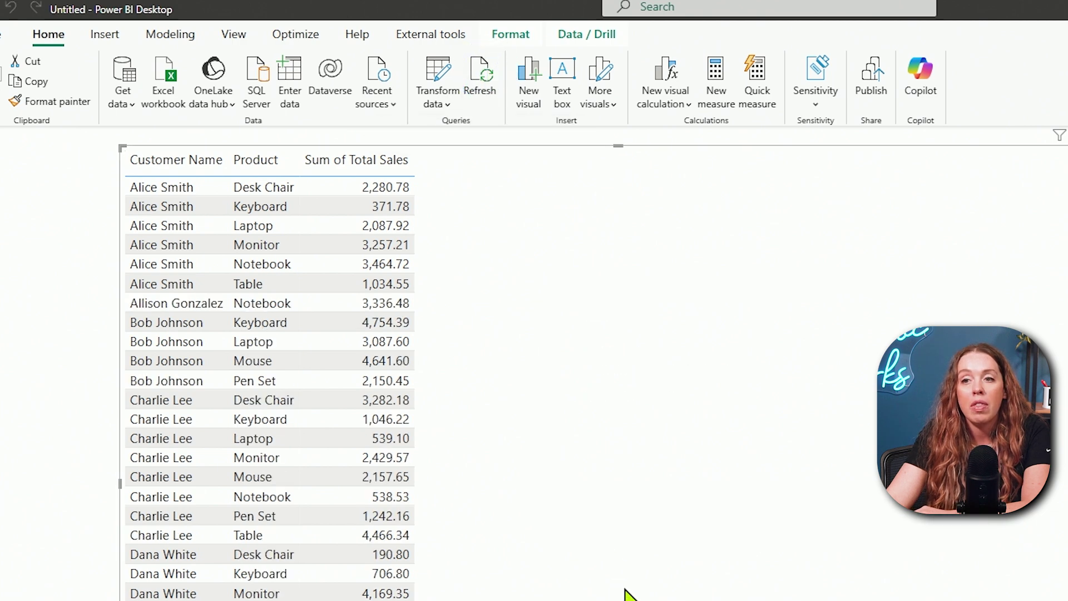